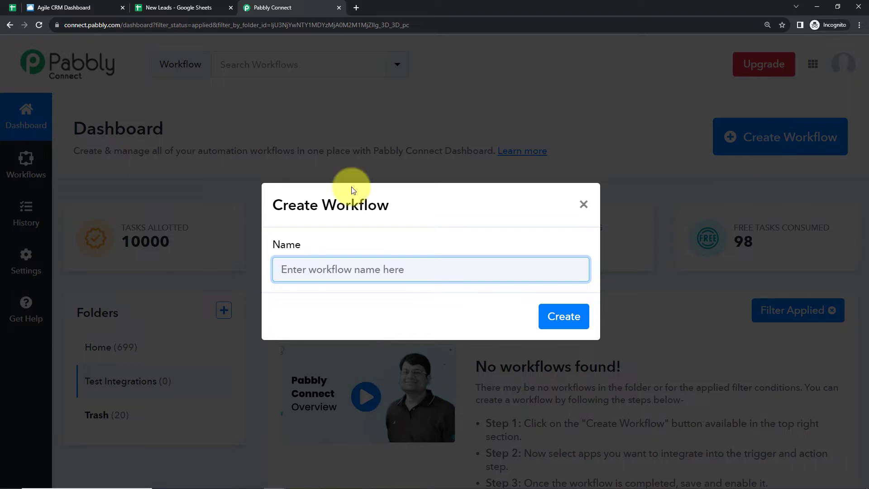
- Create a workflow named "Create Agile CRM Contact from Google Sheets" and collapse its trigger section
text(Create Agile CRM Contact from Google Sheets)
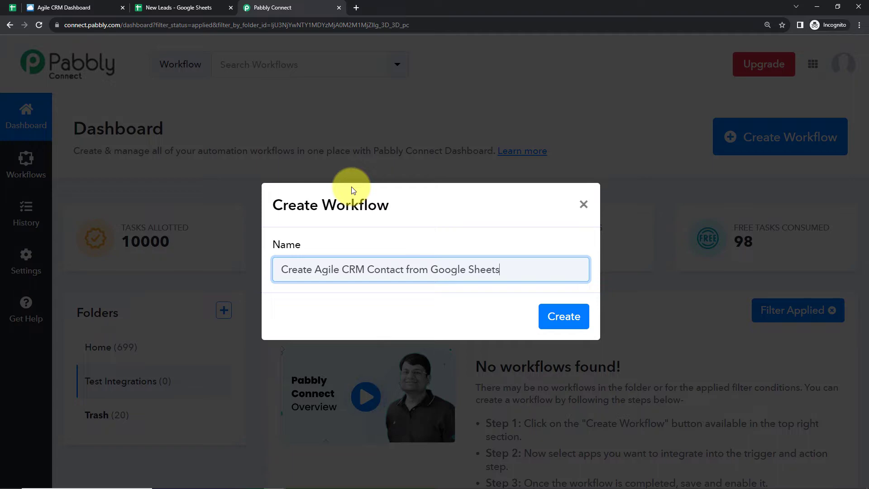
click(563, 316)
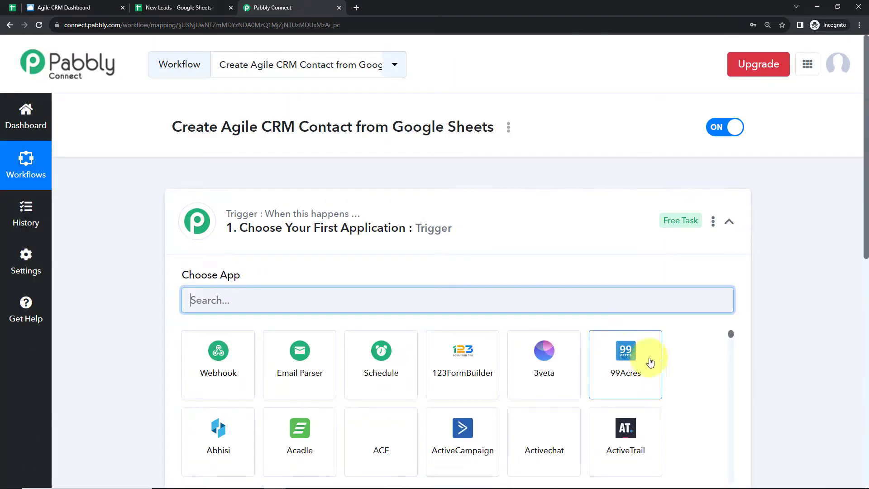
click(725, 222)
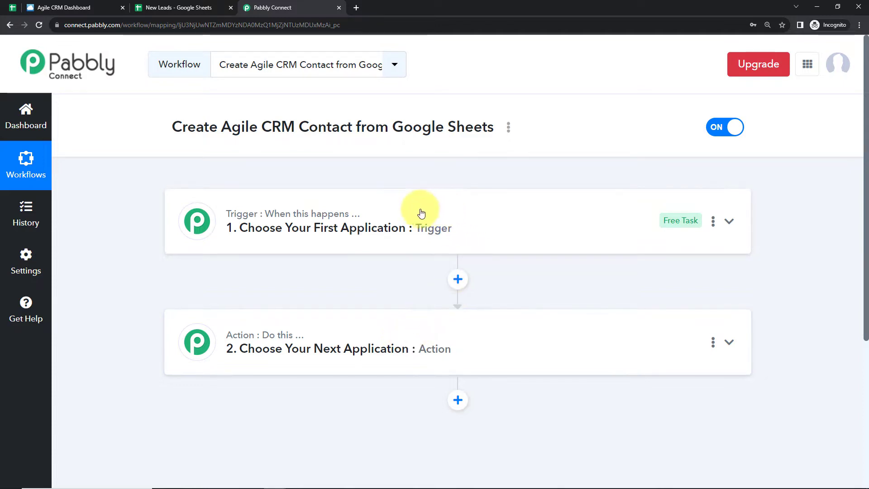
mouse_move(357, 224)
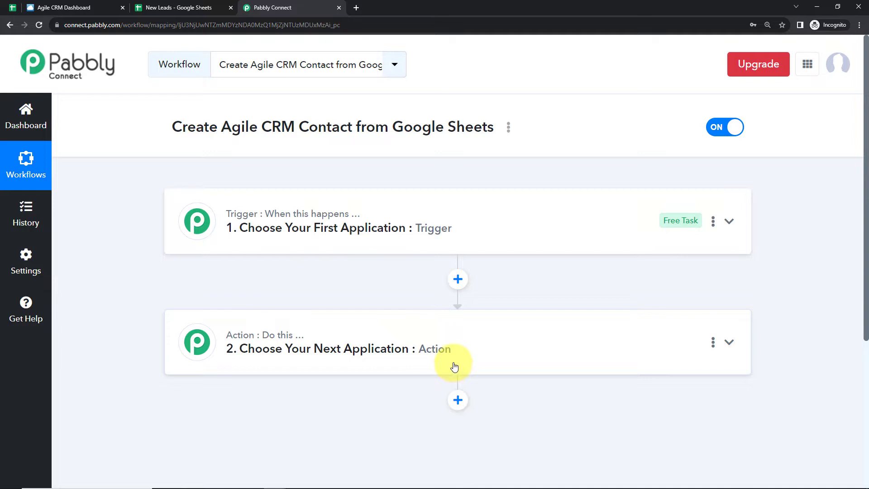
- Set the workflow's trigger app to Google Sheets with the event New or Updated Spreadsheet Row
click(496, 230)
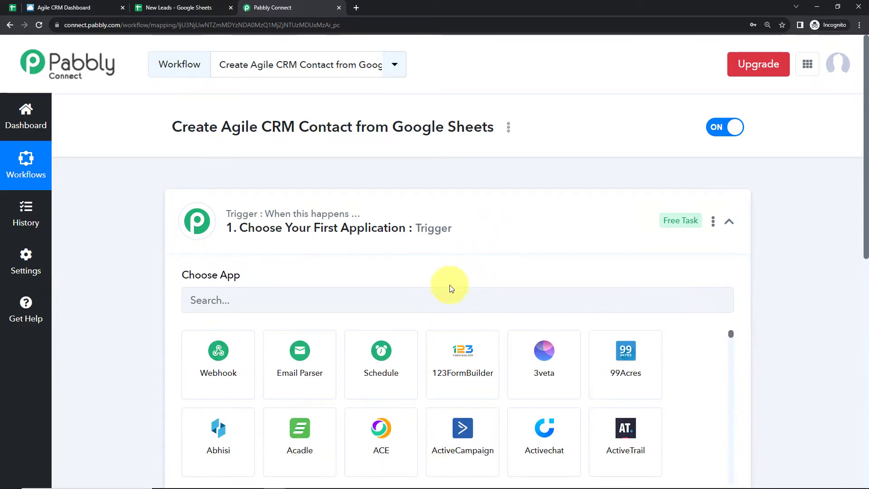
text(go)
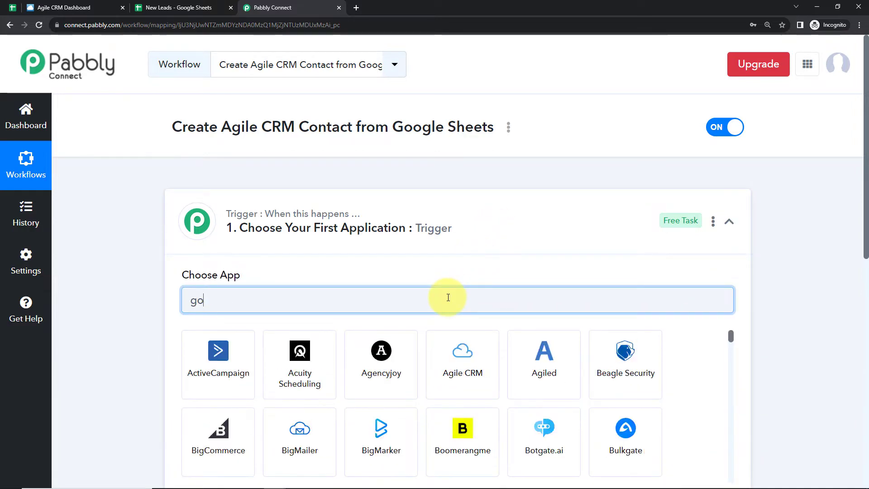
text(ogle s)
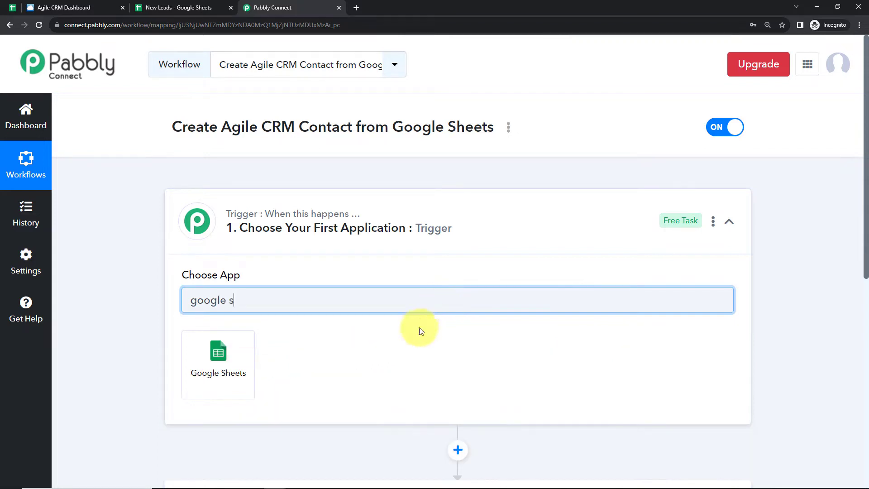
click(236, 350)
mouse_move(202, 335)
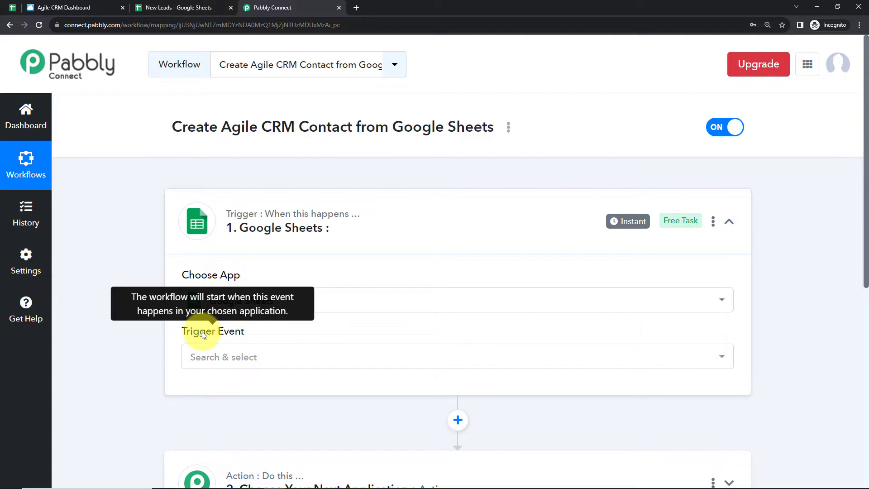
click(203, 357)
click(215, 425)
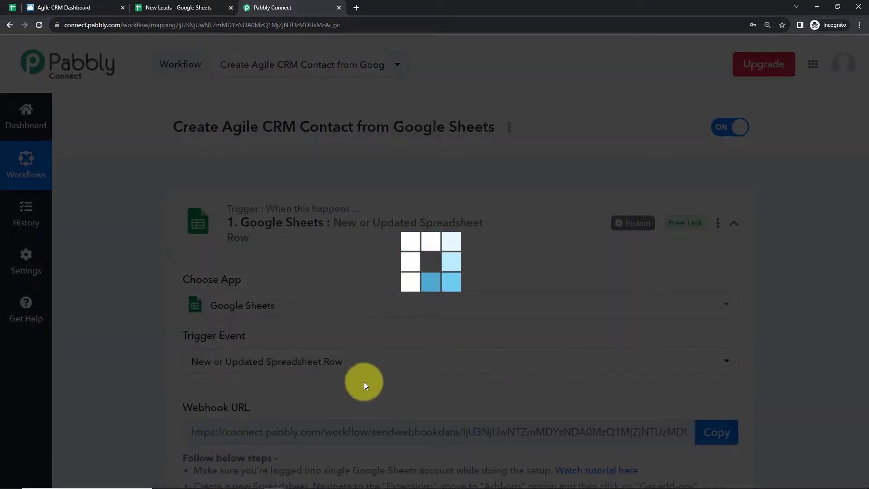
- Copy the trigger's webhook URL and switch to the New Leads spreadsheet in Google Sheets
scroll(416, 338, down, 5)
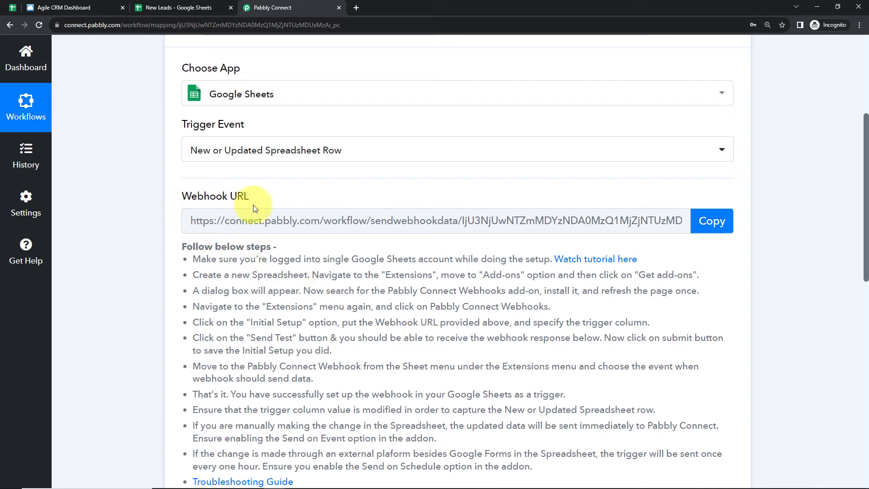
click(706, 221)
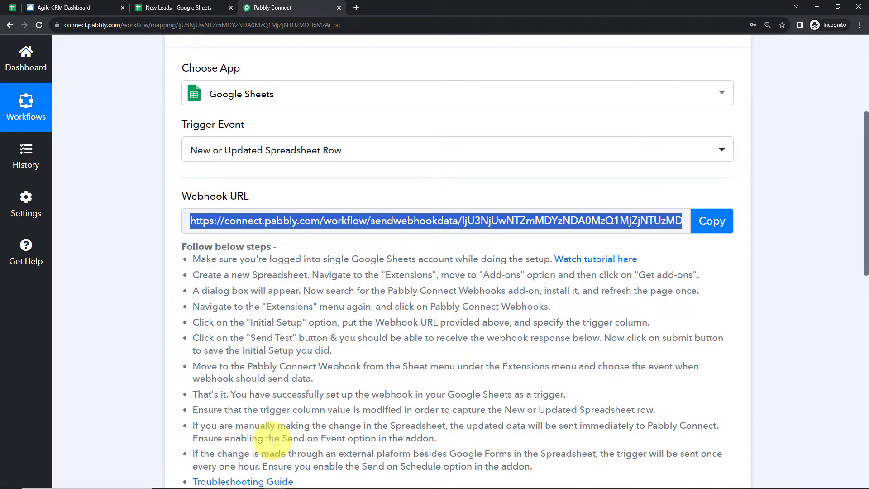
key(ctrl+shift+Tab)
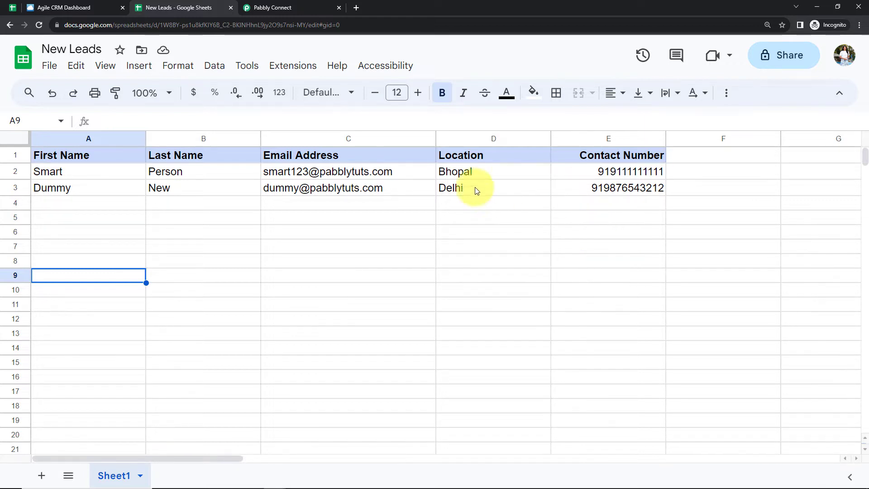
- Look up the Pabbly Connect Webhooks add-on in the Google Workspace Marketplace, close the marketplace and reload the spreadsheet
click(290, 70)
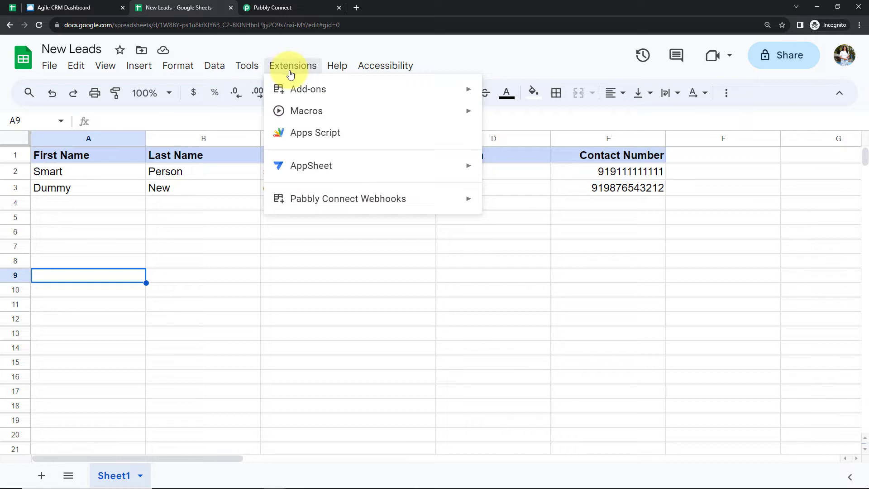
mouse_move(300, 88)
click(494, 94)
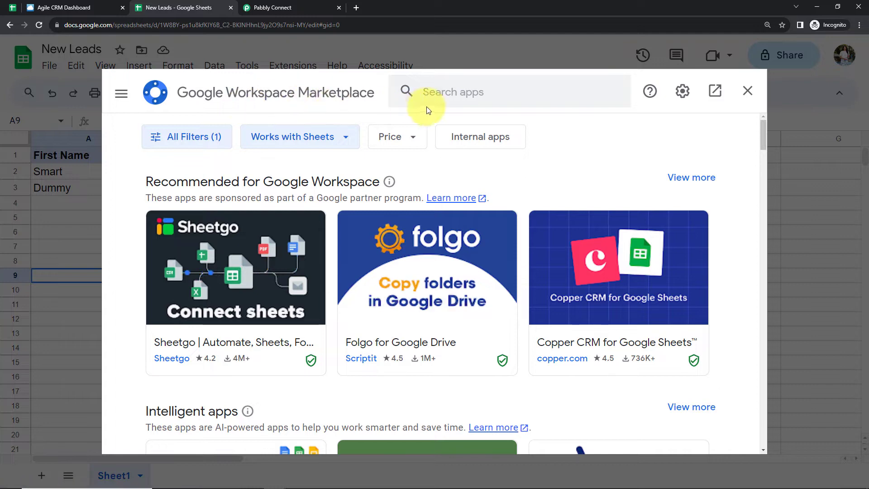
click(443, 99)
text(Pabbl)
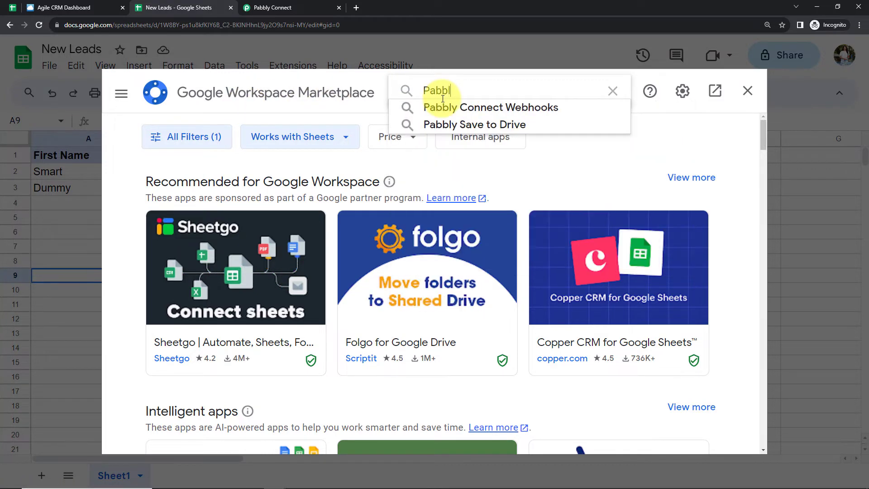
text(y C)
click(460, 106)
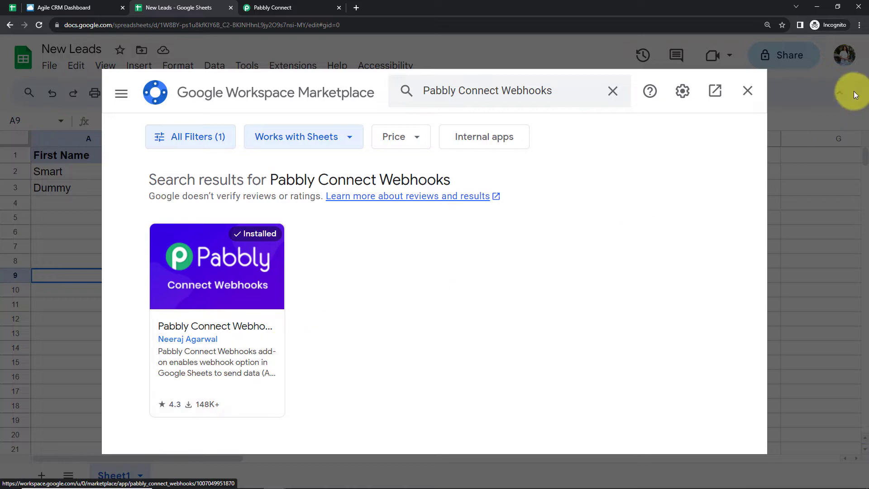
click(747, 91)
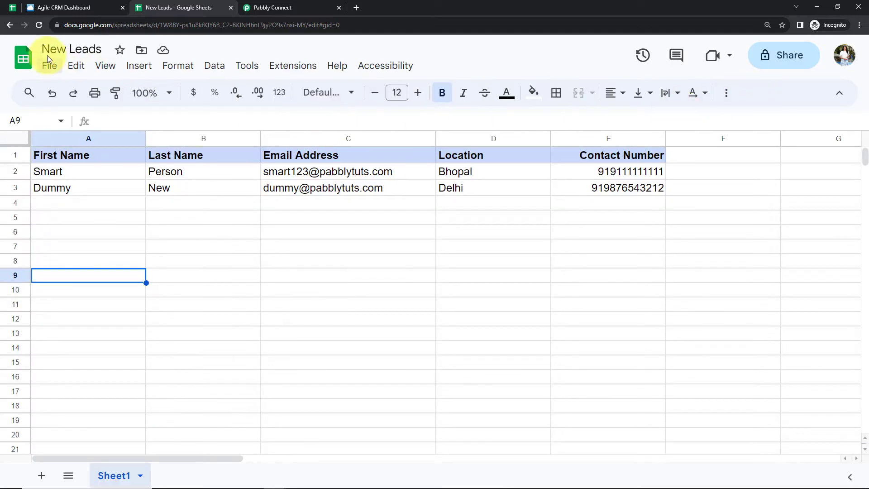
click(40, 25)
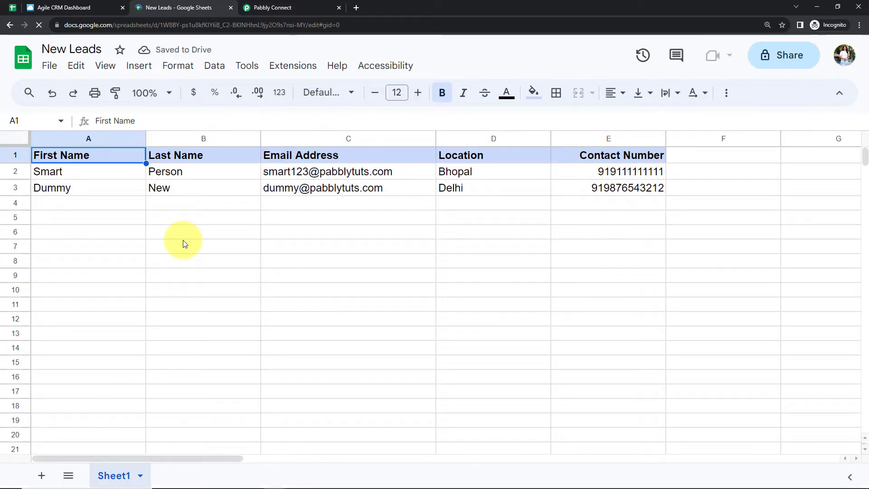
- Submit the Pabbly Connect Webhooks initial setup for Sheet1 with the copied webhook URL and trigger column E
click(284, 67)
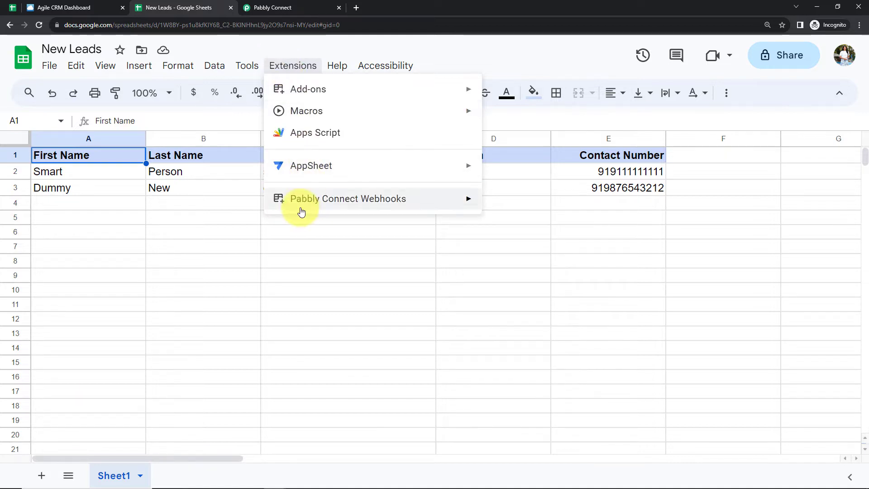
mouse_move(299, 208)
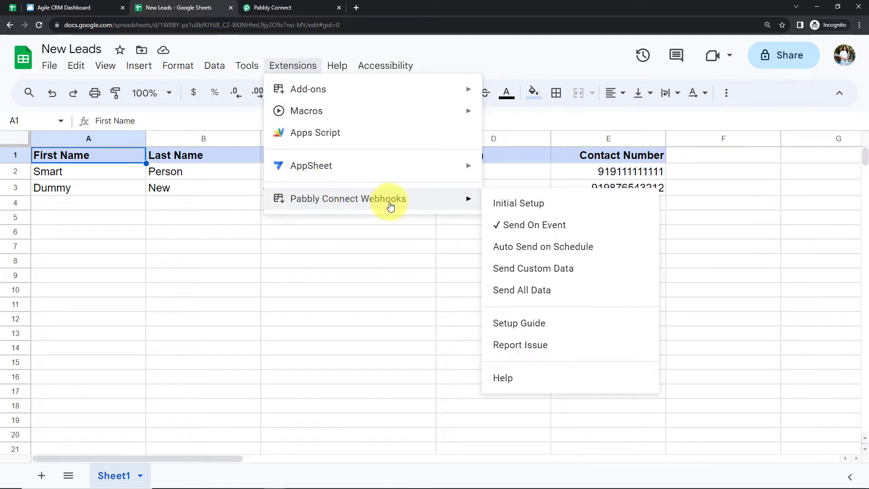
click(503, 206)
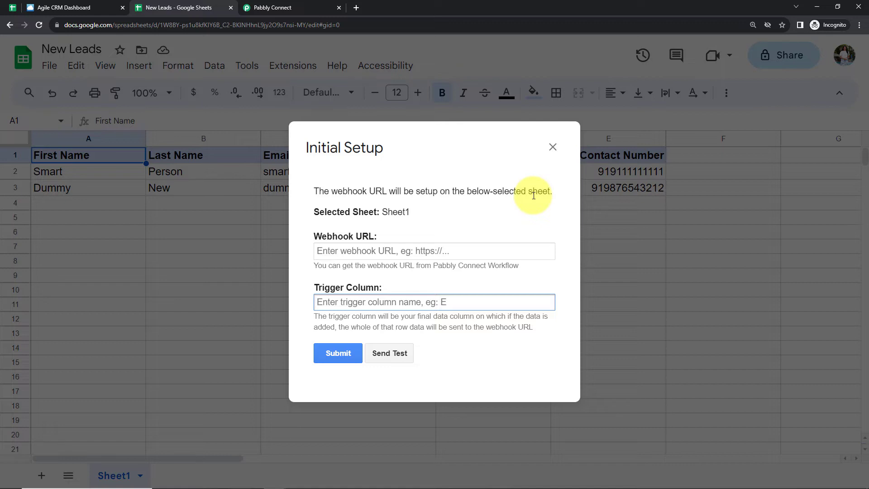
click(367, 252)
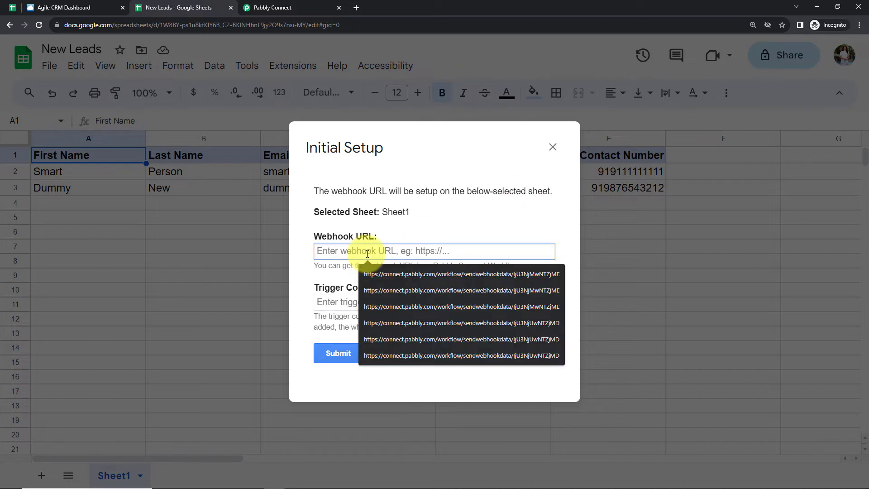
key(ctrl+v)
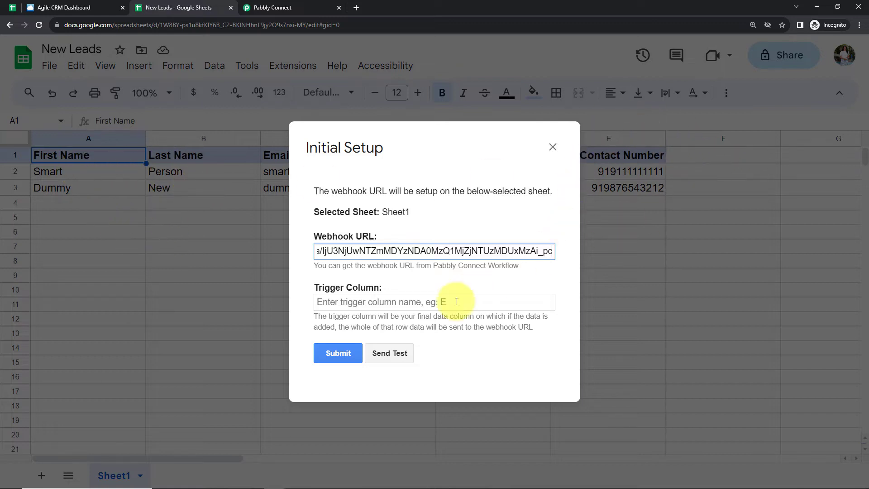
click(428, 303)
text(E)
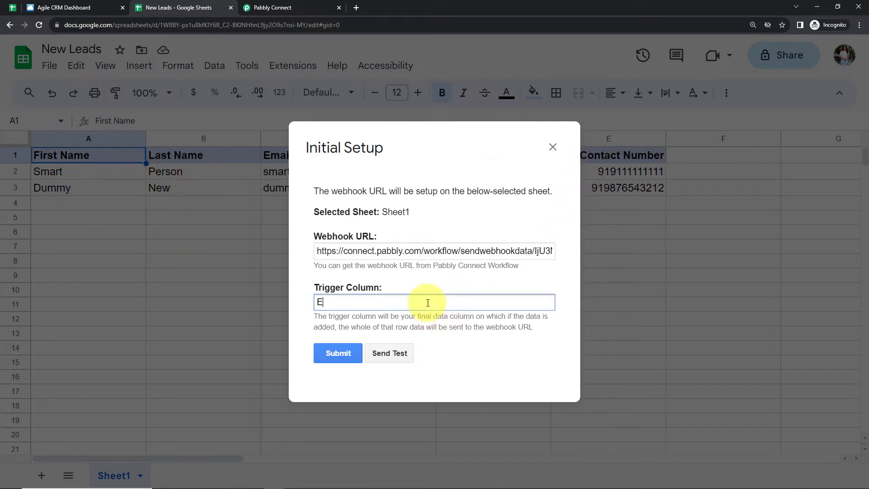
click(331, 355)
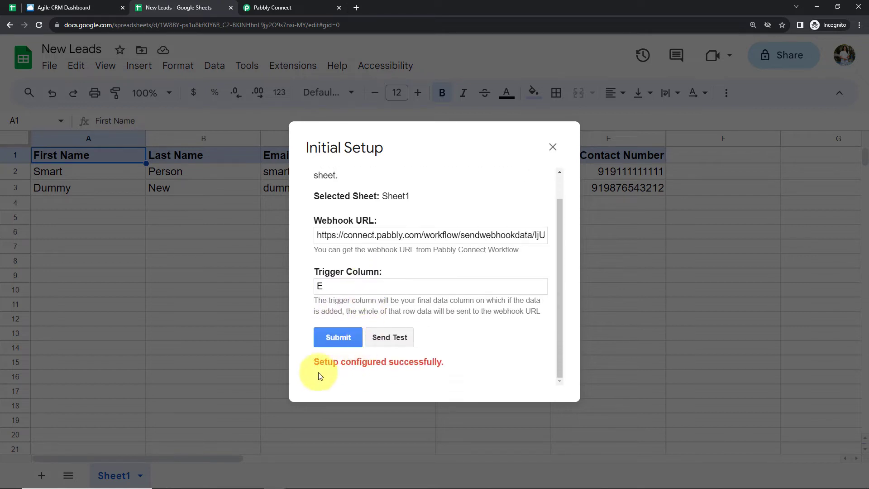
- Send test data from the sheet to the webhook and review the received trigger response in Pabbly Connect
click(397, 337)
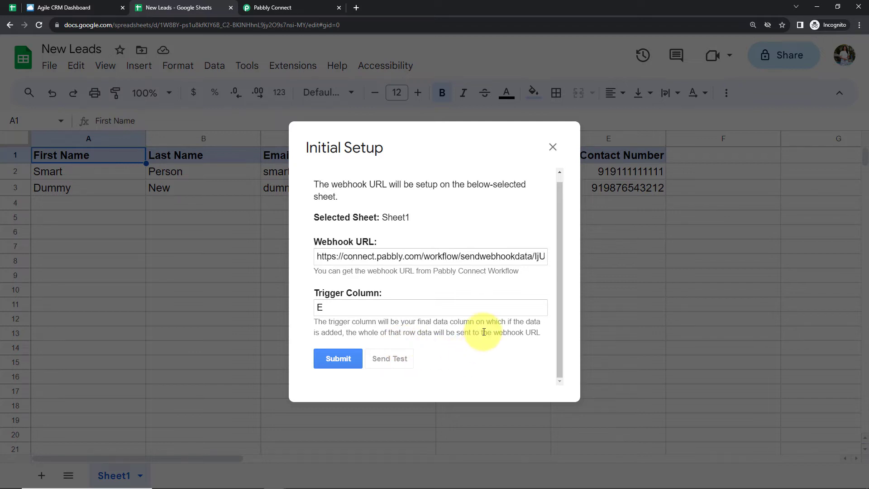
scroll(483, 332, down, 1)
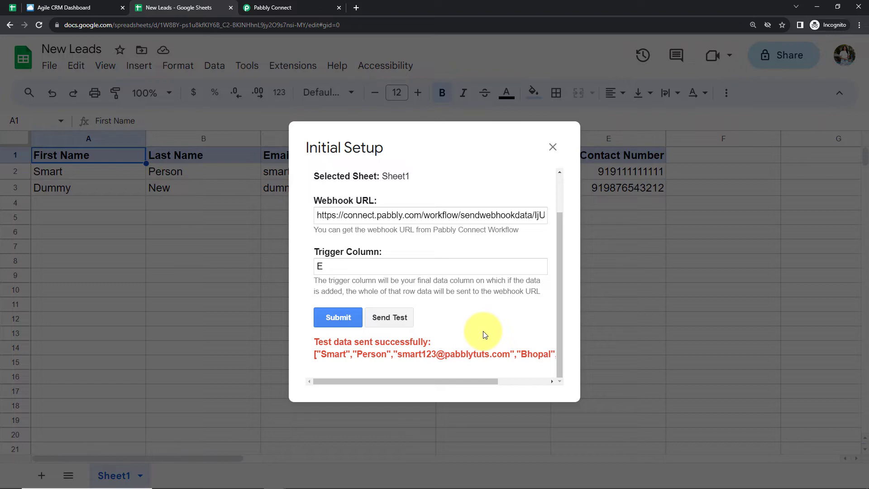
click(275, 9)
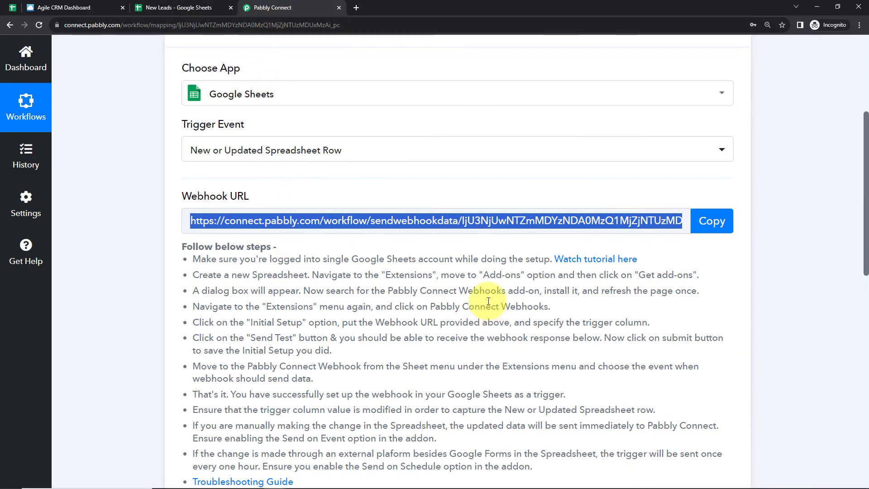
scroll(488, 304, down, 5)
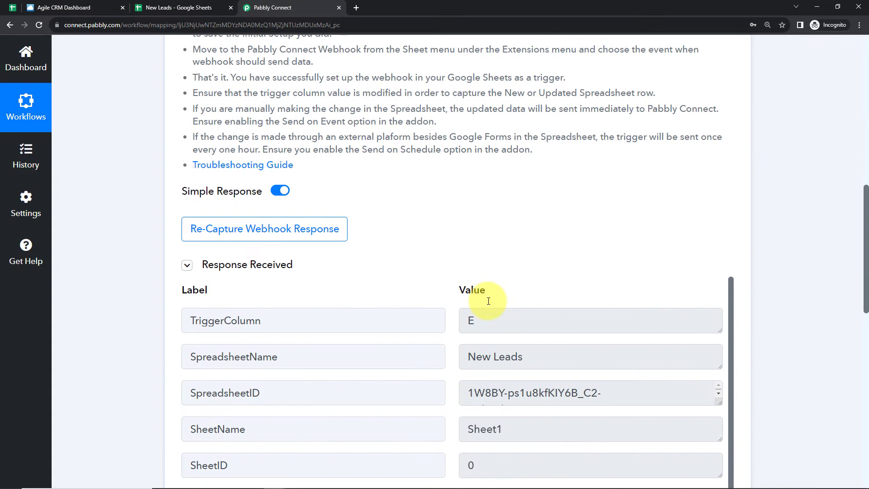
scroll(781, 310, down, 5)
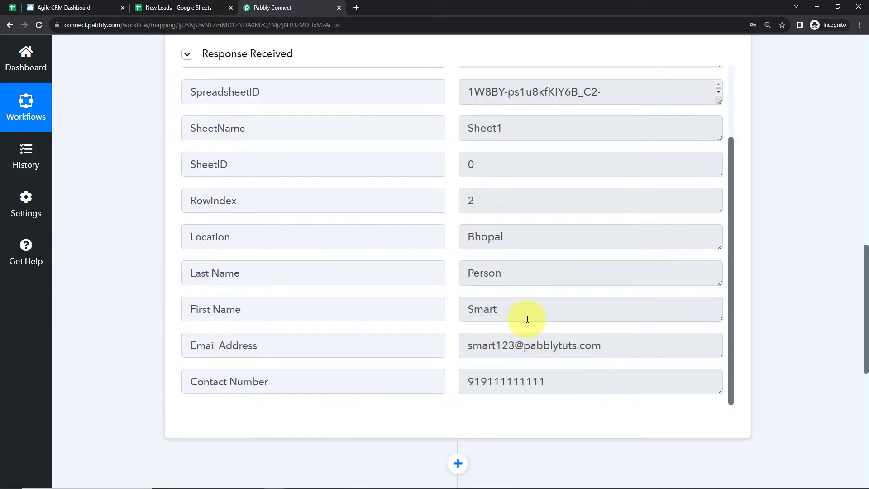
scroll(525, 317, up, 2)
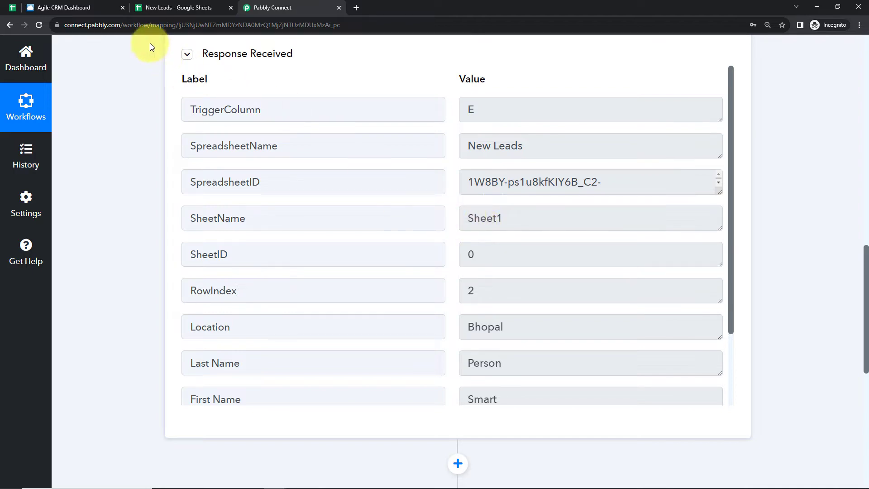
- Return to the New Leads spreadsheet, close the Initial Setup dialog and check the Pabbly Connect Webhooks add-on's Send On Event option
click(172, 6)
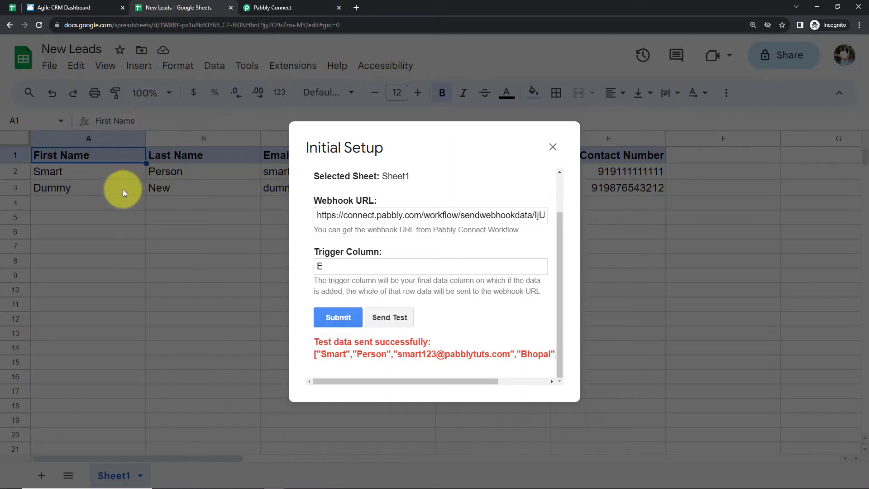
click(555, 148)
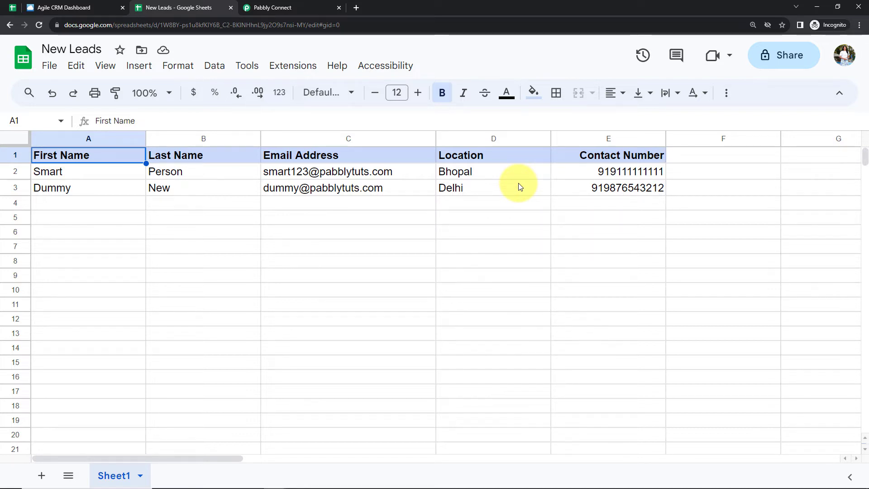
click(305, 67)
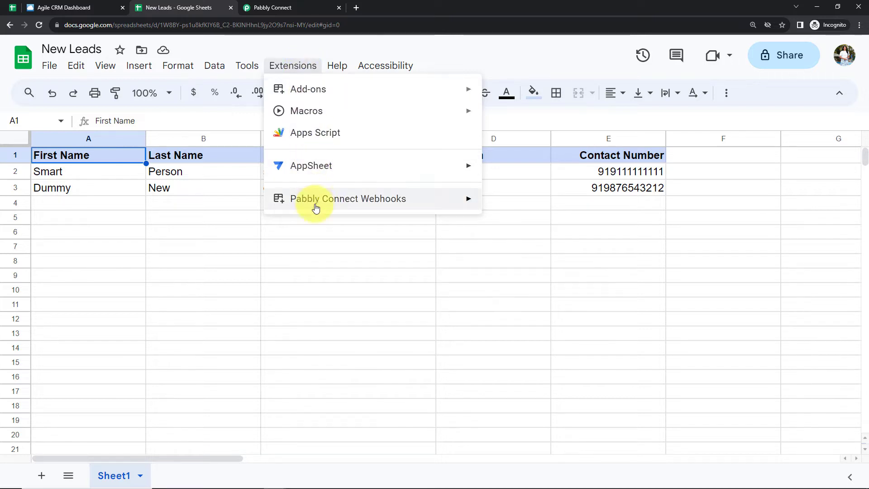
mouse_move(313, 202)
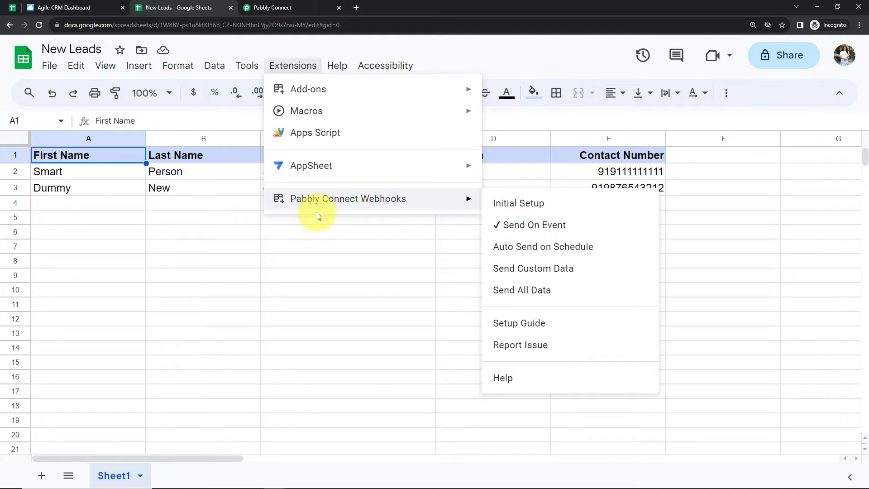
- Close the add-on options, switch back to Pabbly Connect and review the row data in the received trigger response
click(317, 259)
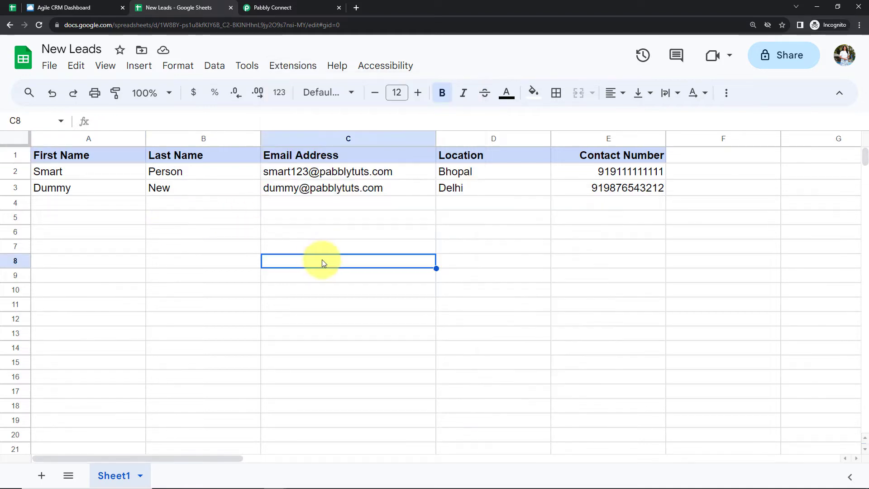
click(296, 10)
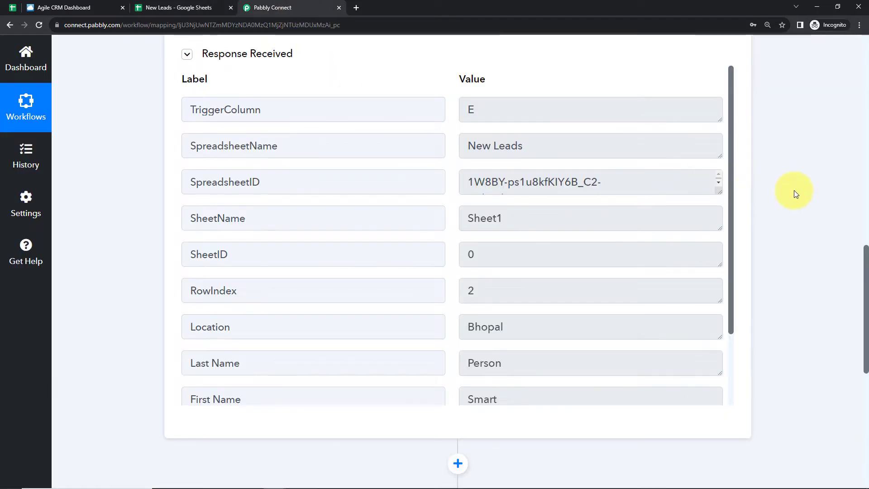
scroll(511, 237, down, 2)
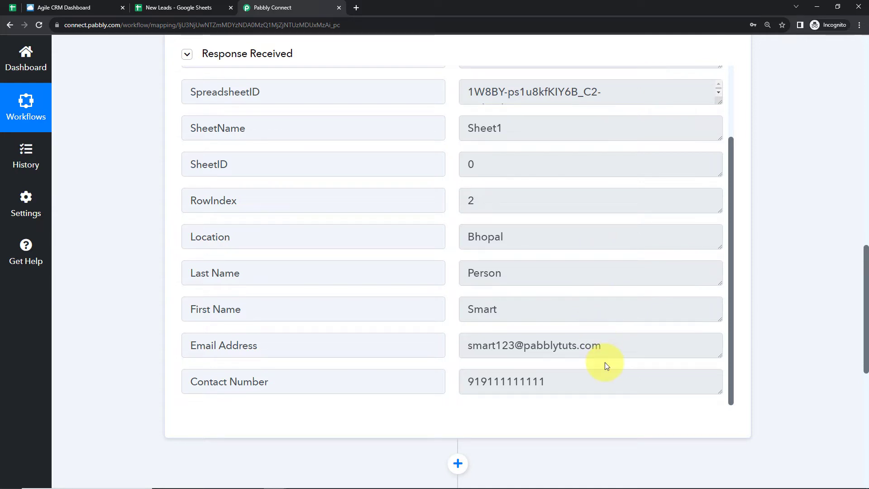
scroll(765, 272, down, 7)
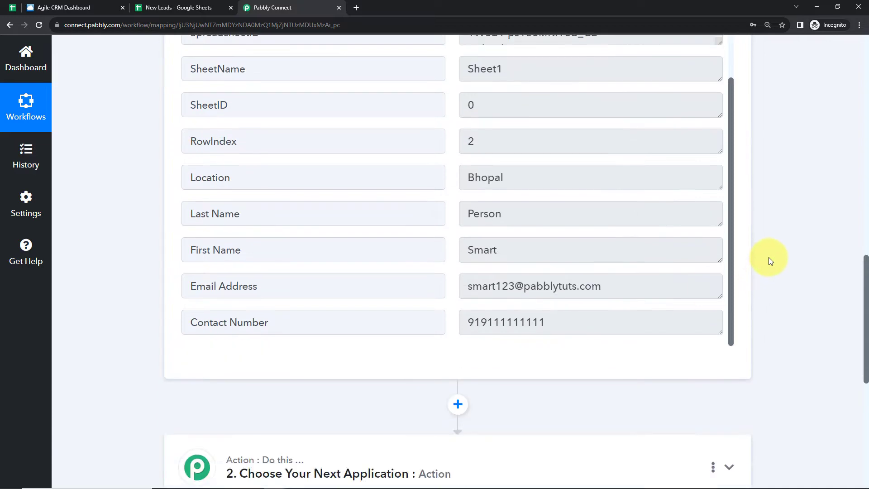
- Set the workflow's action step to the Agile CRM app with the Create Contact action event
click(352, 209)
click(328, 279)
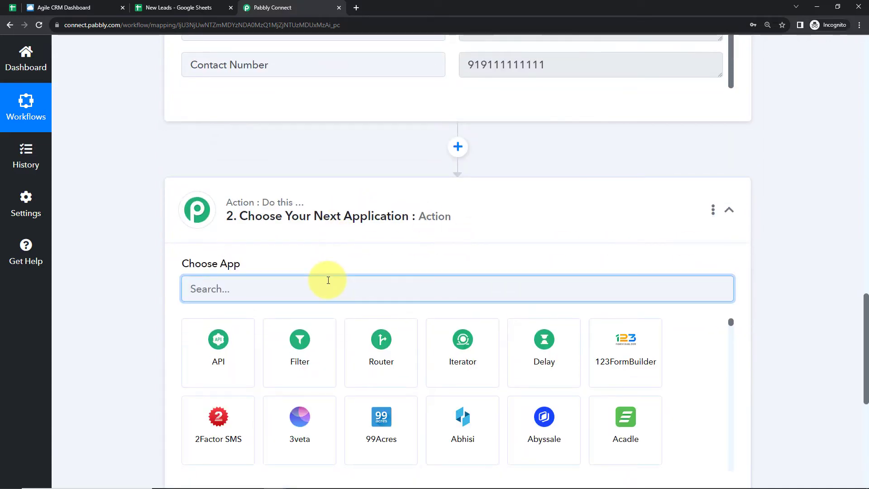
text(agile)
click(210, 351)
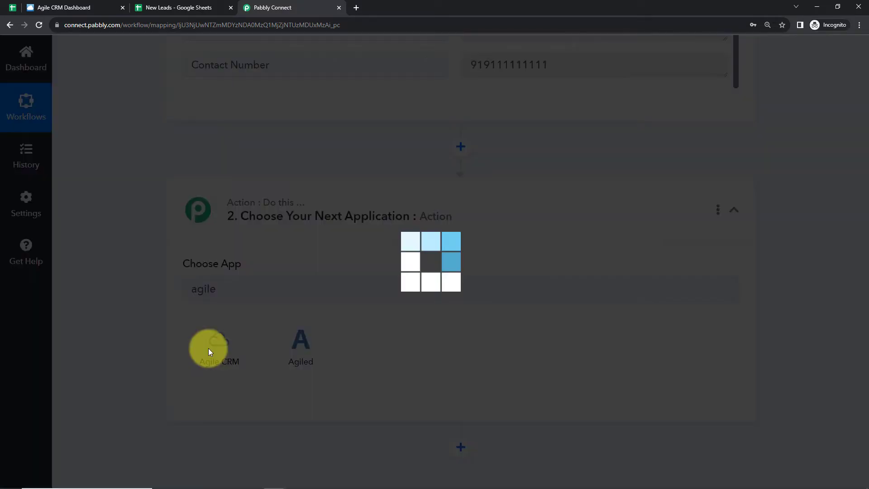
click(216, 345)
click(238, 132)
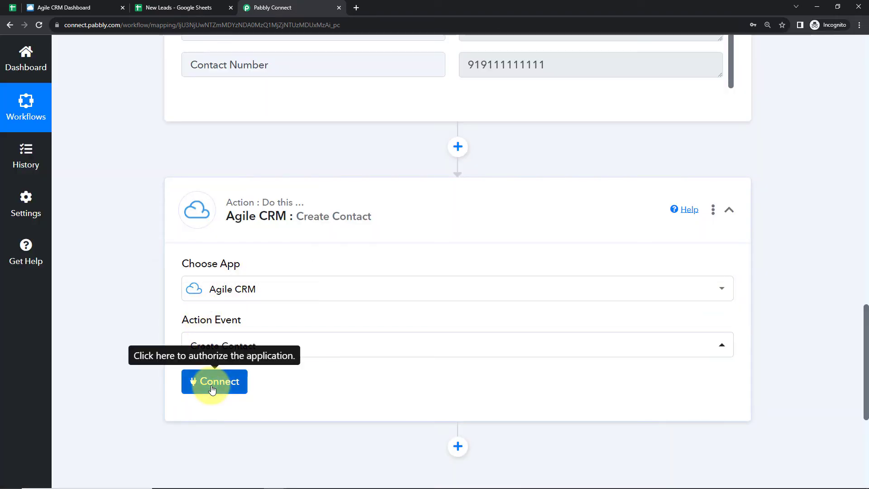
- Start a new Agile CRM connection for the action step and enter the account's login email
click(213, 387)
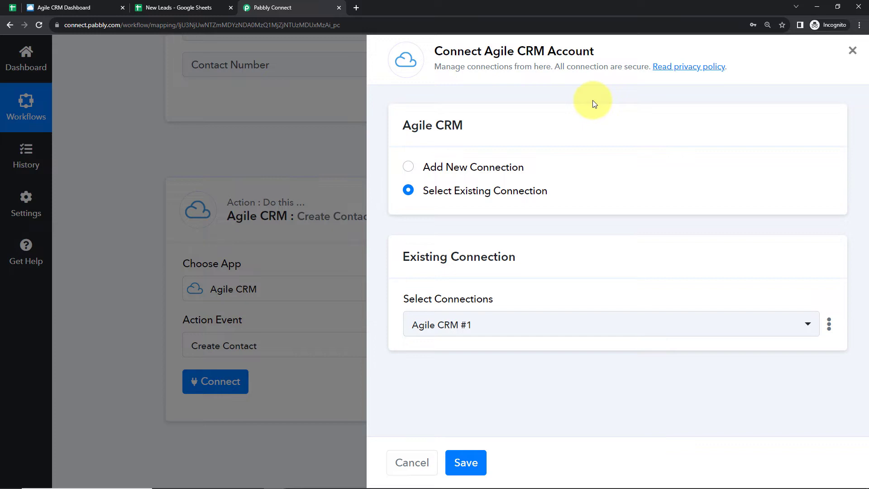
click(408, 167)
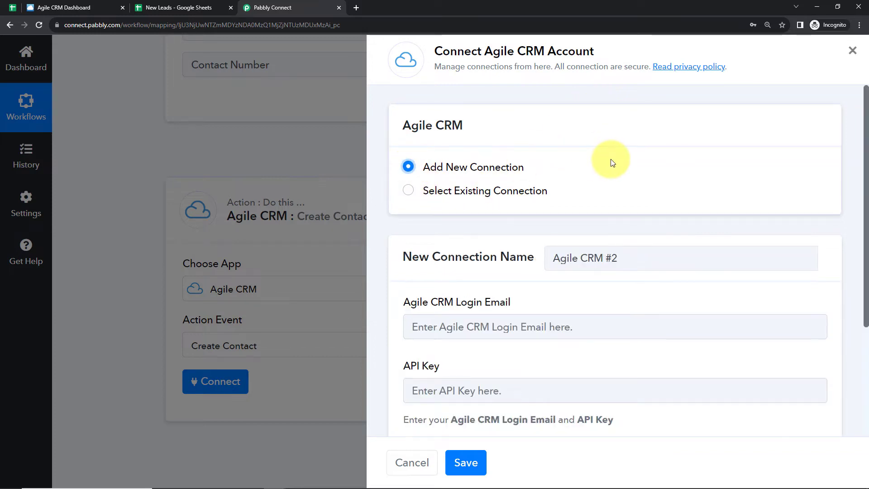
scroll(640, 186, down, 2)
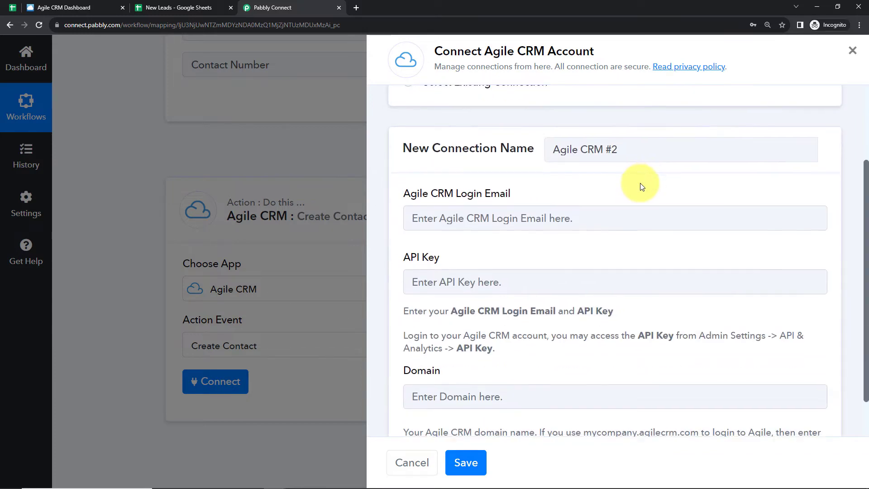
scroll(601, 178, down, 1)
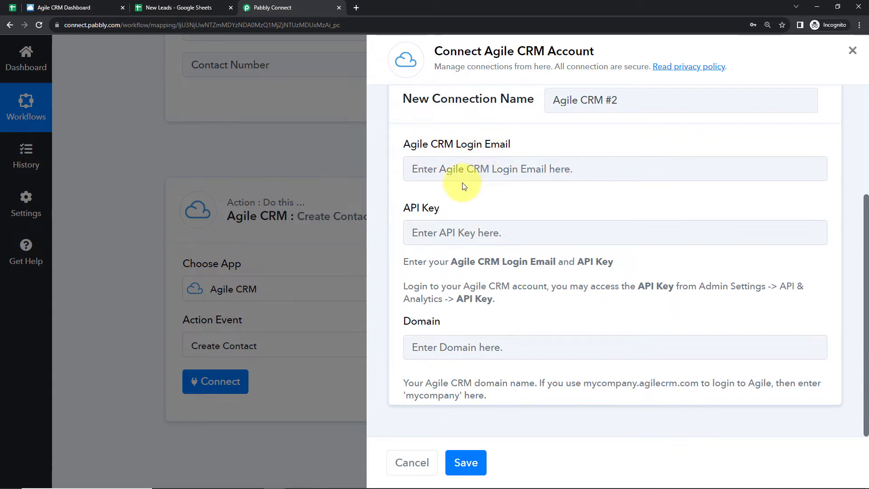
click(436, 167)
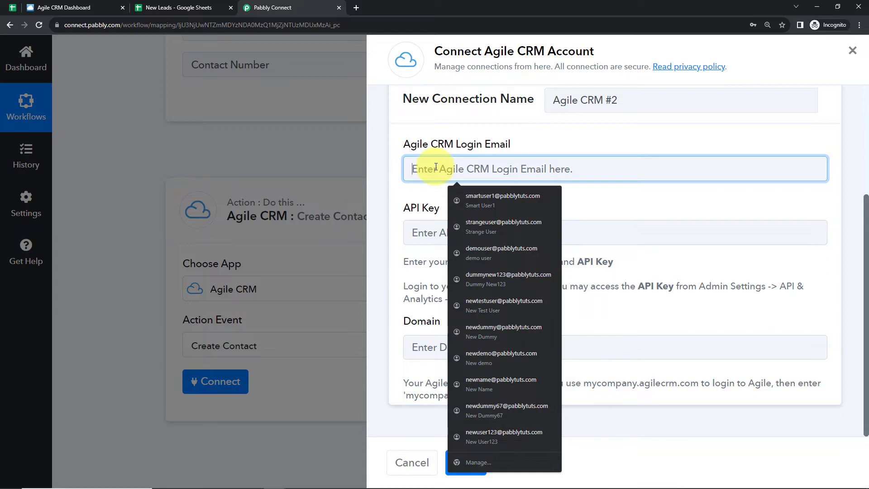
key(ctrl+v)
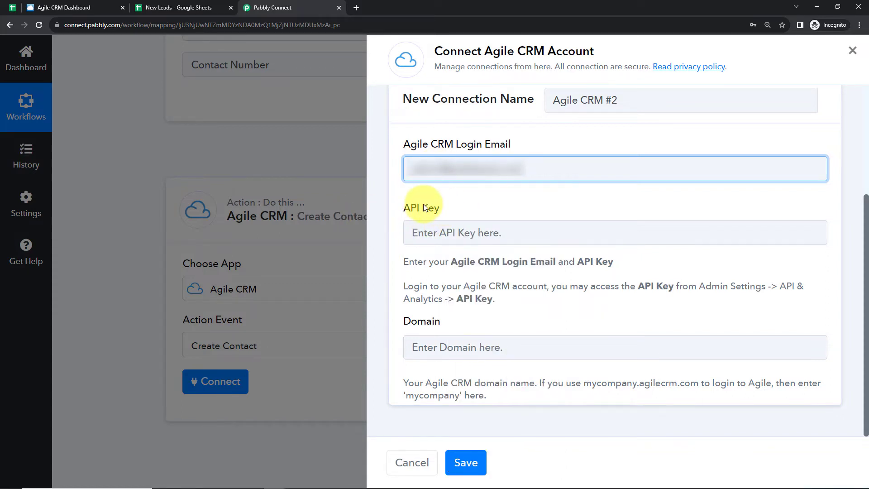
- Switch to Agile CRM and open the Developers & API section of the Admin Settings
click(59, 9)
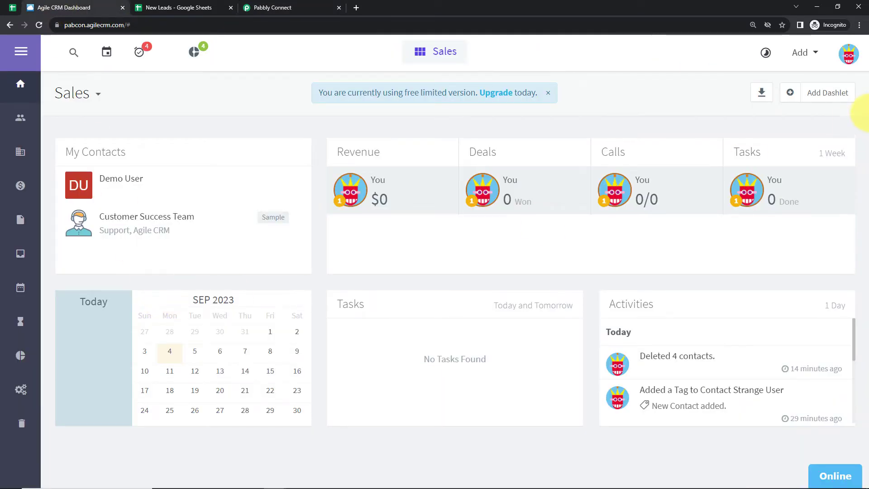
click(847, 53)
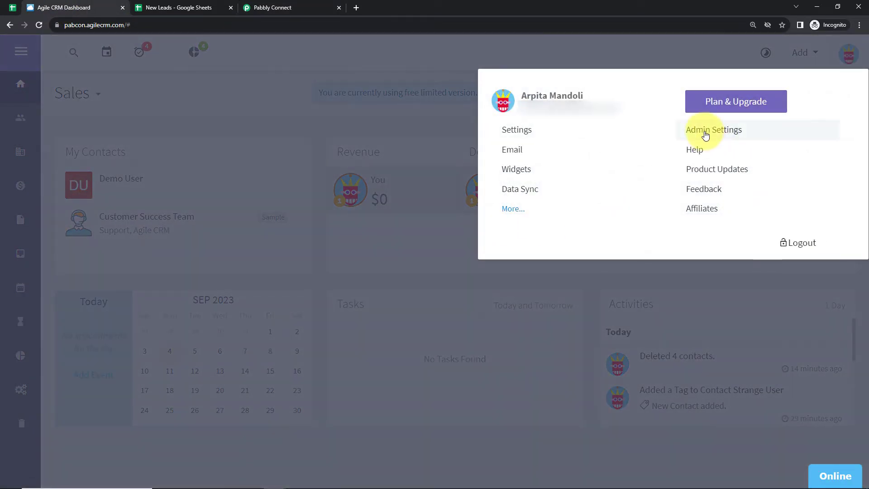
click(704, 131)
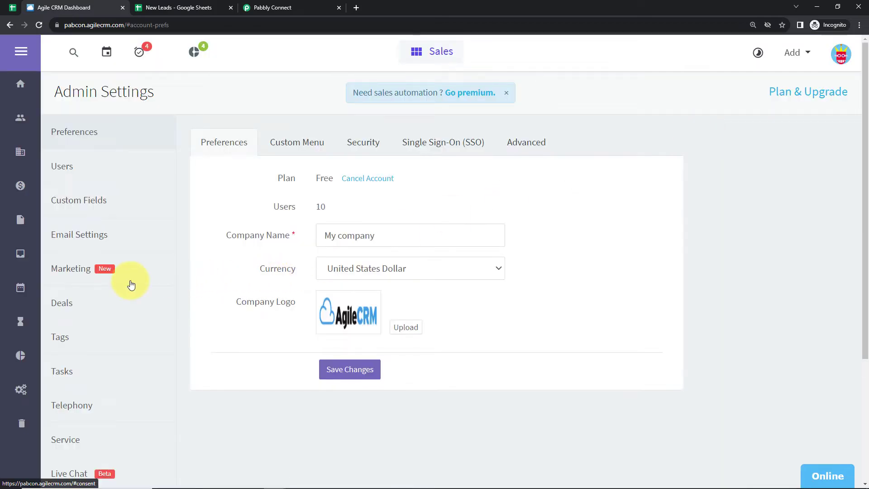
scroll(130, 285, down, 4)
click(84, 404)
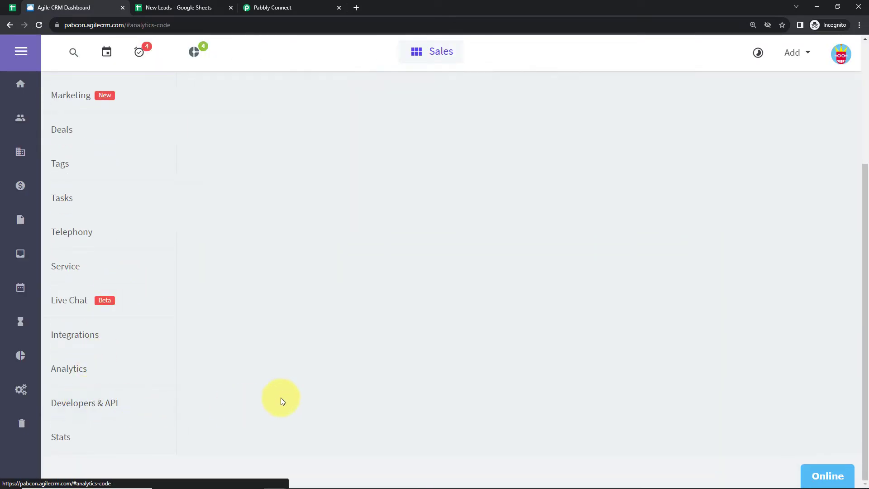
scroll(290, 375, up, 4)
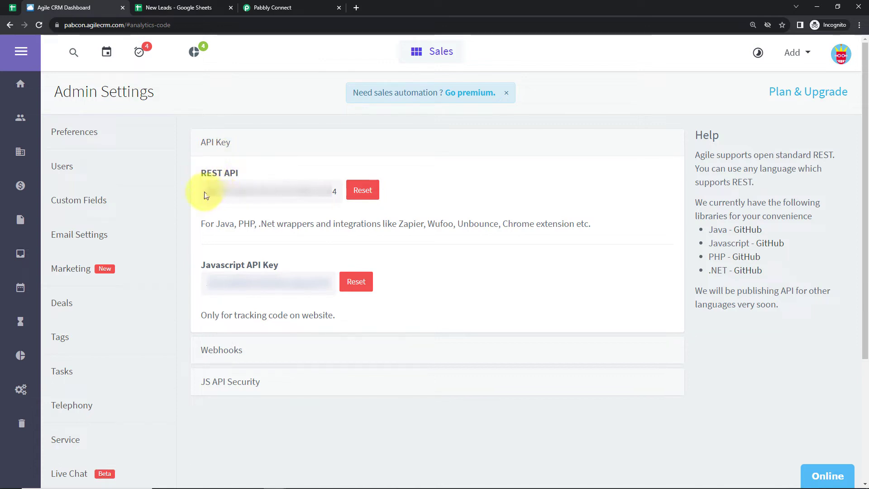
- Copy the REST API key from Agile CRM and paste it into the API Key field of the Pabbly Connect connection
drag(204, 194, 334, 194)
right_click(321, 196)
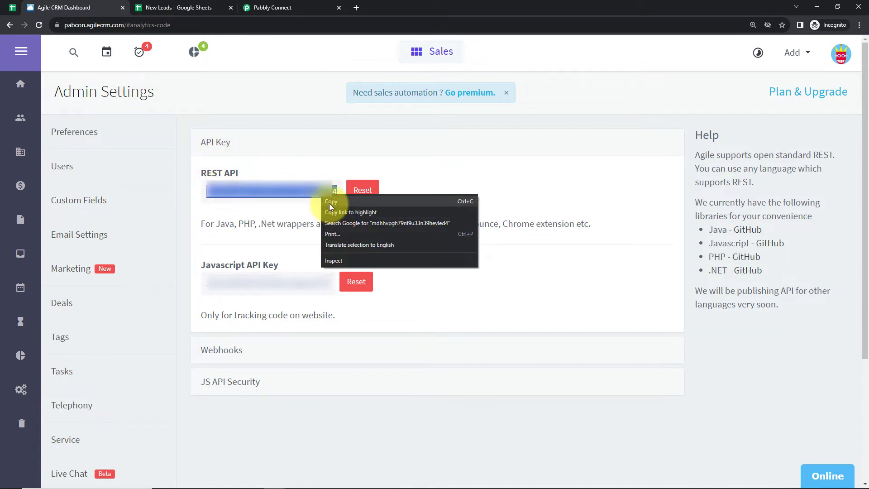
click(331, 201)
click(297, 10)
click(476, 238)
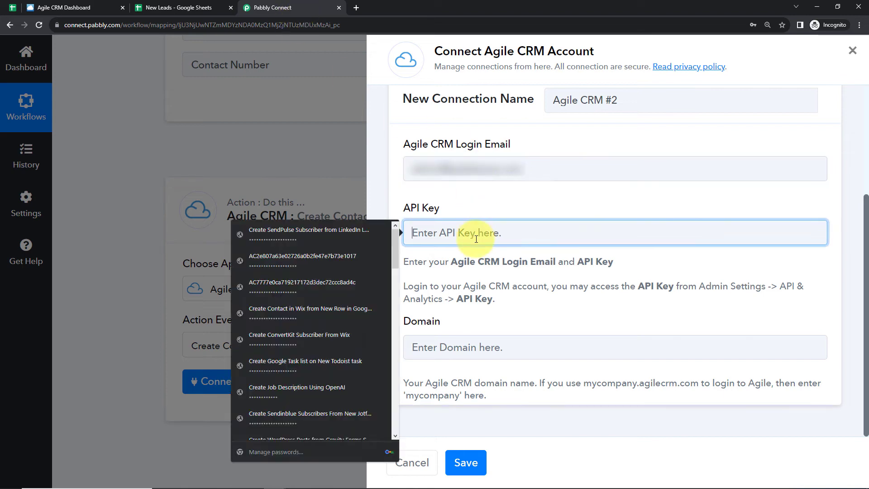
key(ctrl+v)
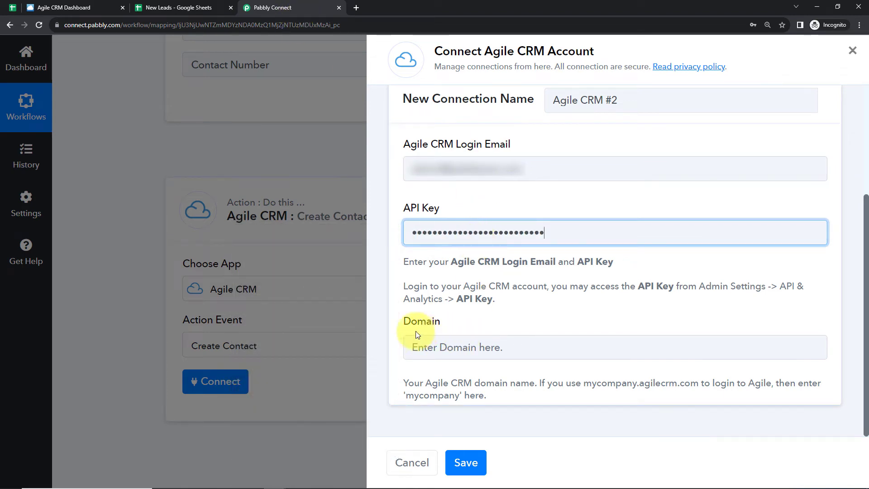
- Return to Agile CRM and copy the subdomain pabcon from its web address
click(101, 6)
click(75, 27)
double_click(75, 26)
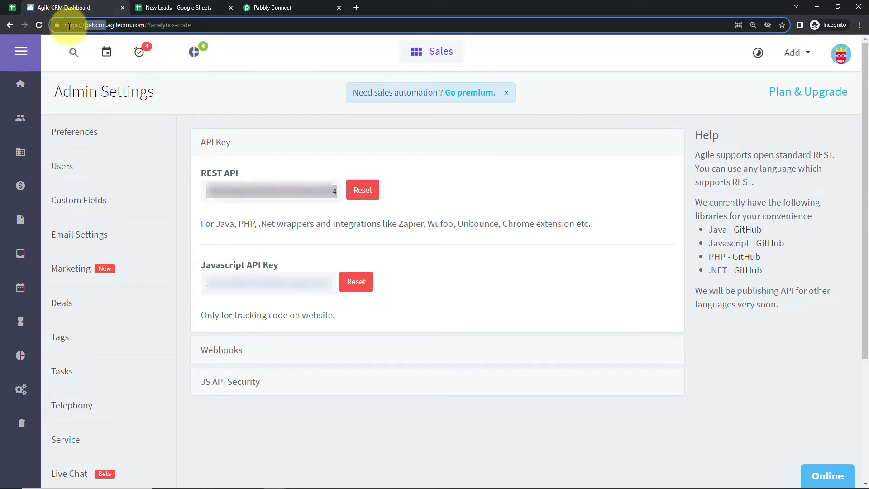
click(85, 26)
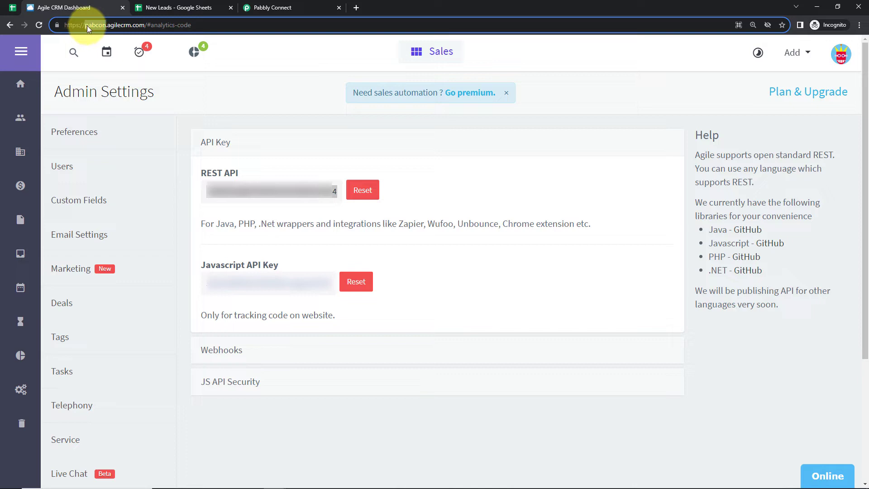
right_click(91, 24)
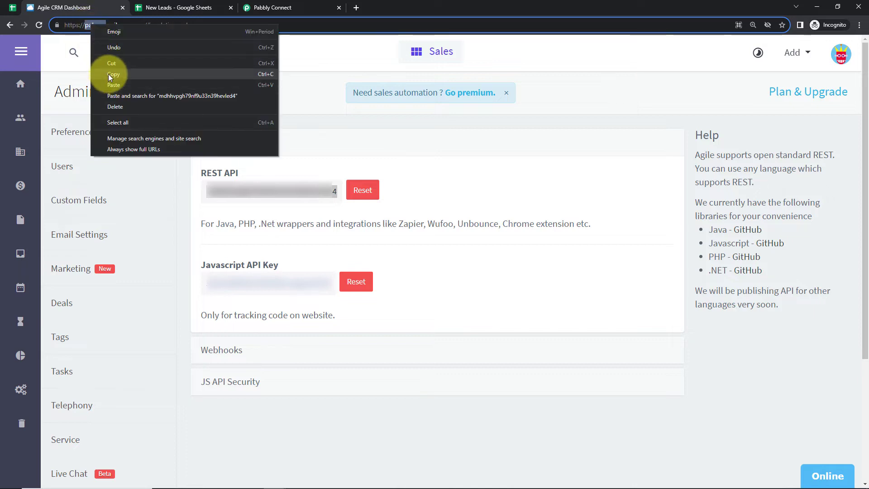
click(108, 75)
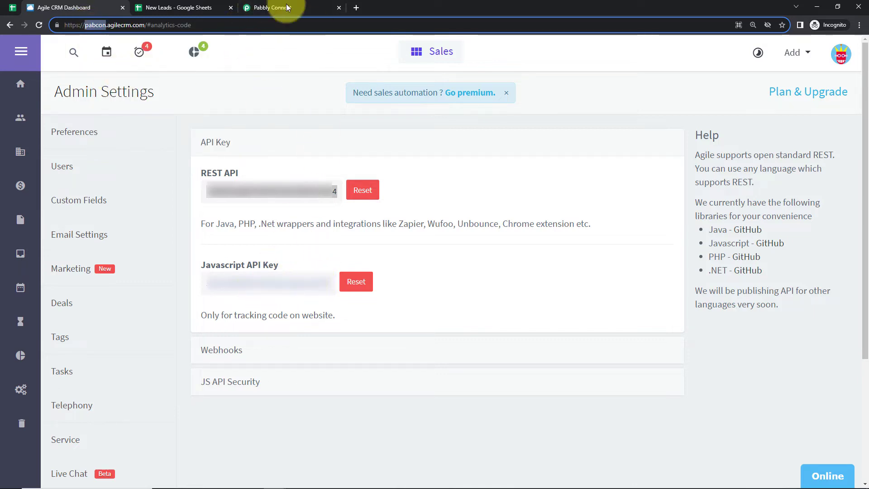
- Set the Domain of the new connection in Pabbly Connect to pabcon and save the connection
click(242, 7)
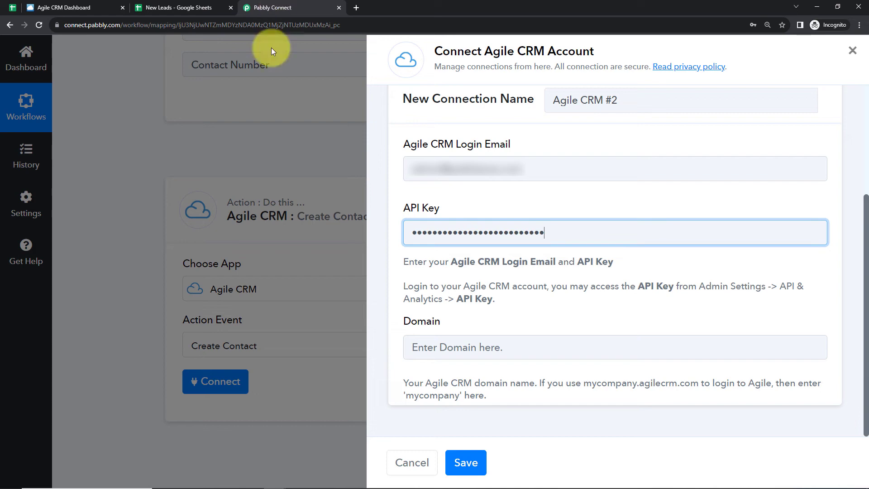
click(429, 359)
key(ctrl+v)
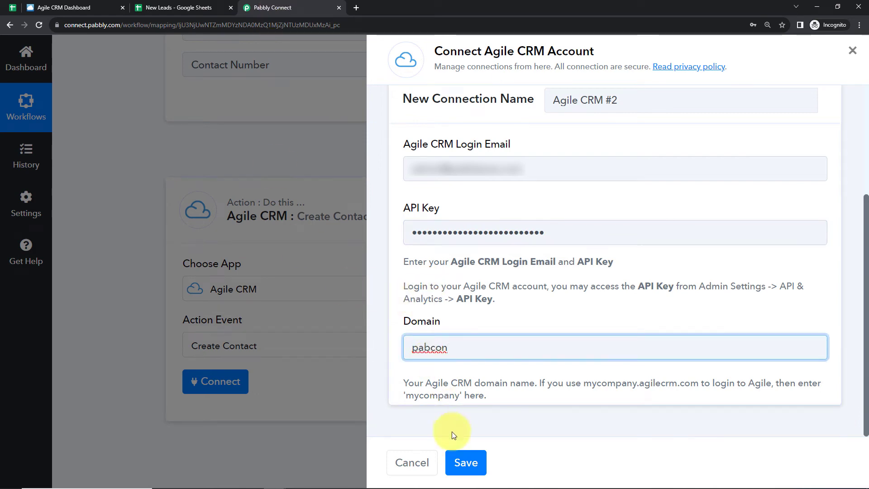
click(465, 463)
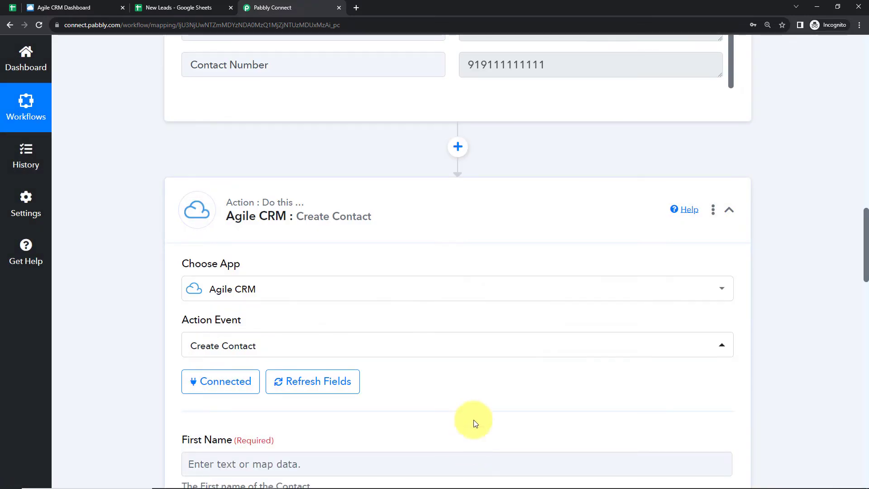
- Map the contact's required First Name field to the First Name value from the Google Sheets trigger
scroll(442, 292, down, 6)
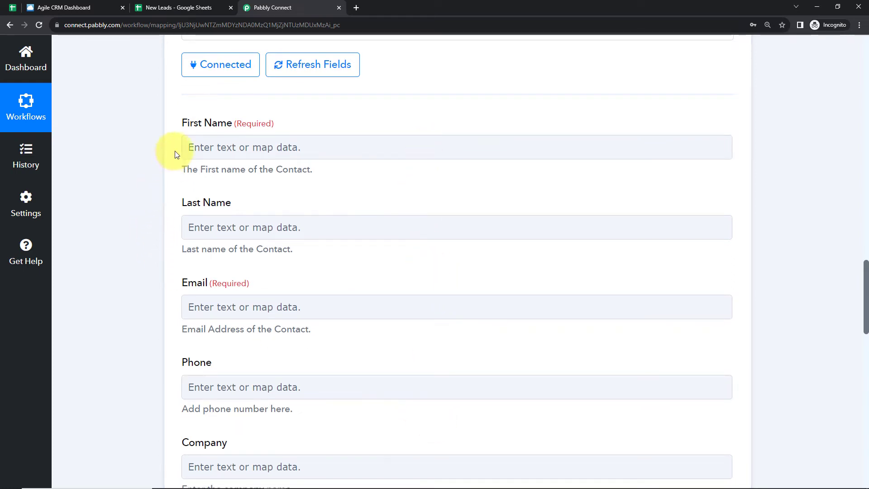
click(261, 144)
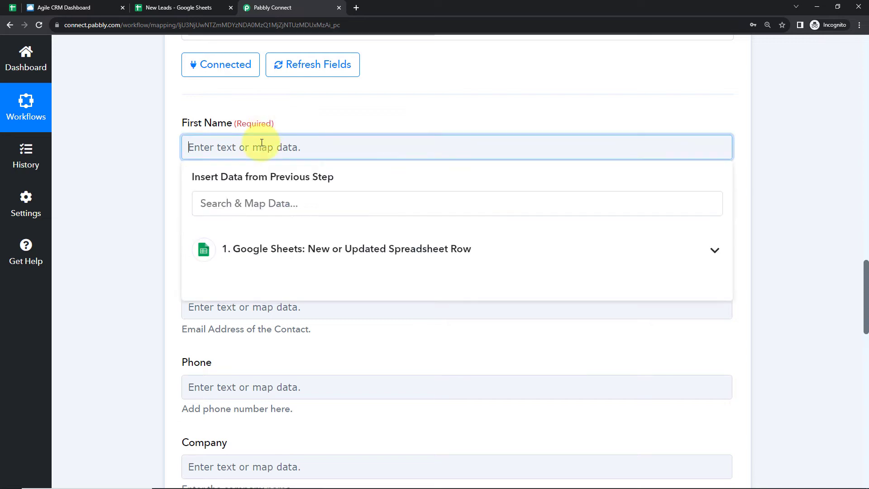
click(290, 267)
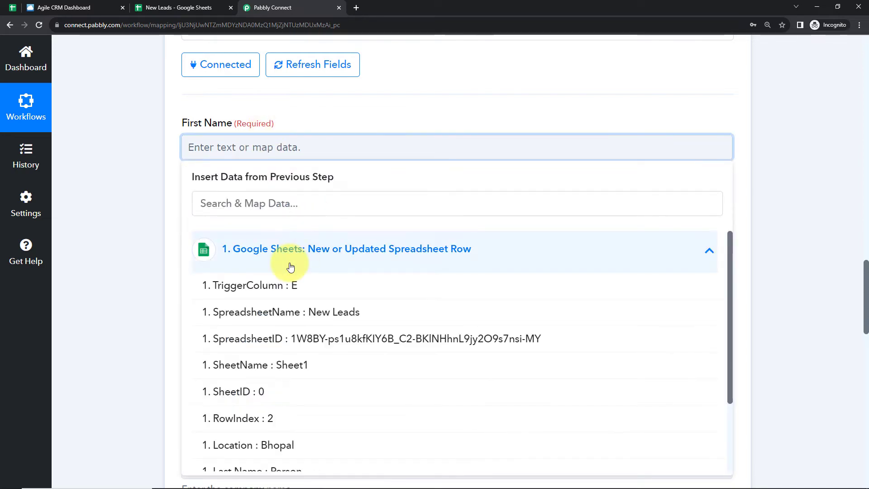
scroll(305, 357, down, 2)
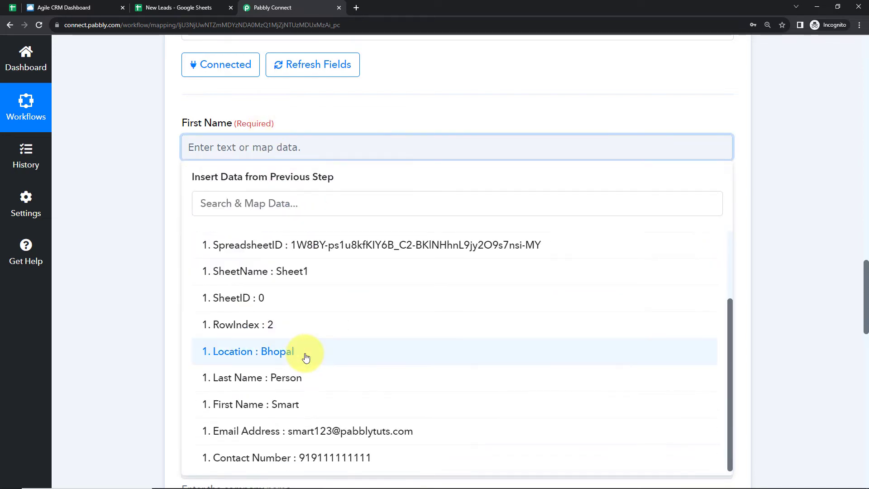
click(287, 409)
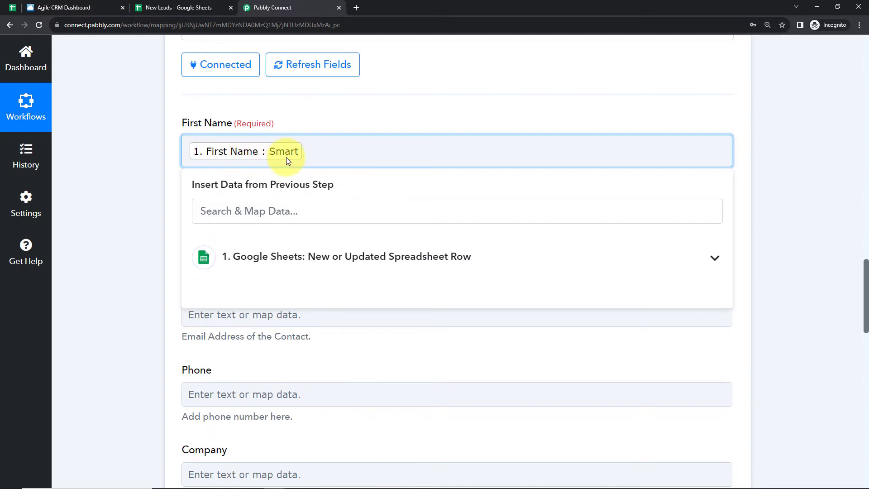
click(124, 174)
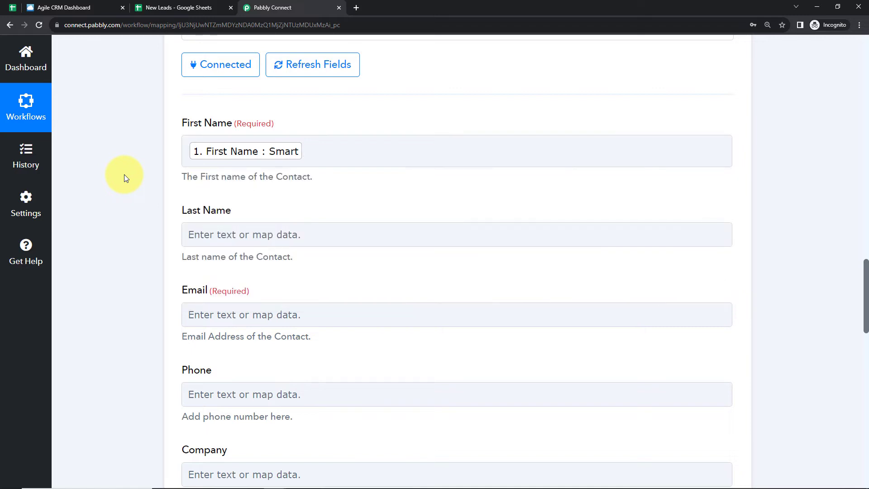
- Map the contact's Last Name field to the Last Name value from the Google Sheets trigger
scroll(223, 262, down, 2)
click(240, 136)
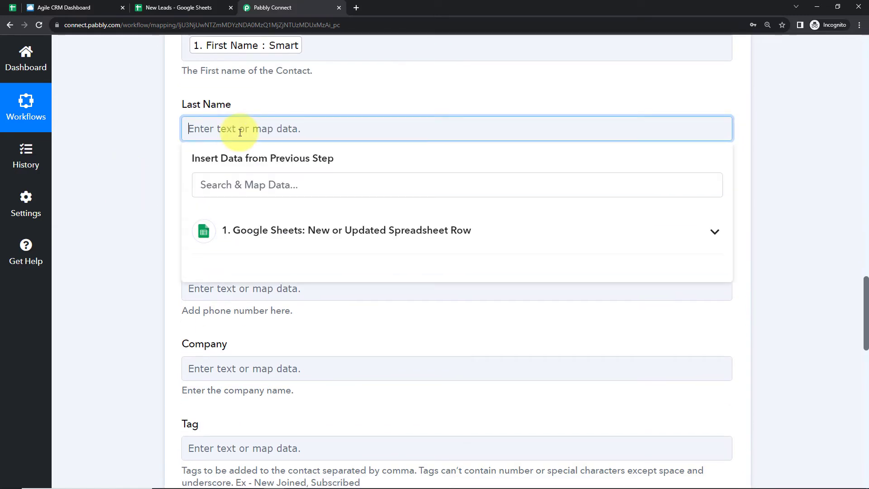
click(276, 229)
scroll(288, 426, down, 2)
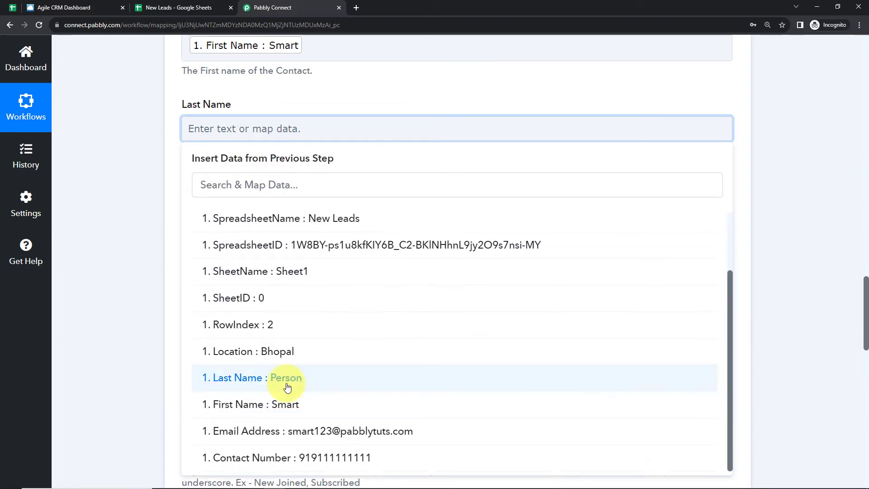
click(287, 382)
click(117, 302)
- Map the contact's required Email field to the Email Address value from the Google Sheets trigger
click(233, 216)
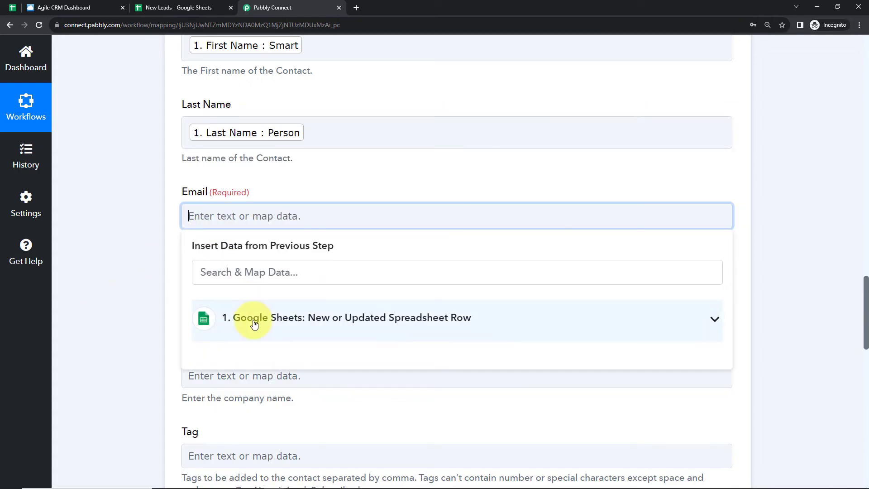
click(252, 324)
scroll(273, 410, down, 2)
scroll(275, 415, down, 3)
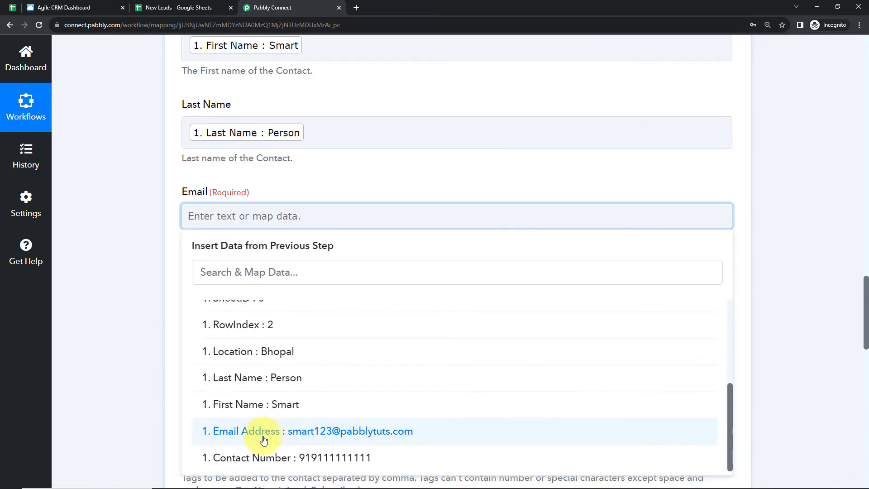
click(267, 431)
click(135, 374)
- Map the contact's Phone field to the Contact Number value from the Google Sheets trigger
scroll(249, 219, down, 2)
click(235, 199)
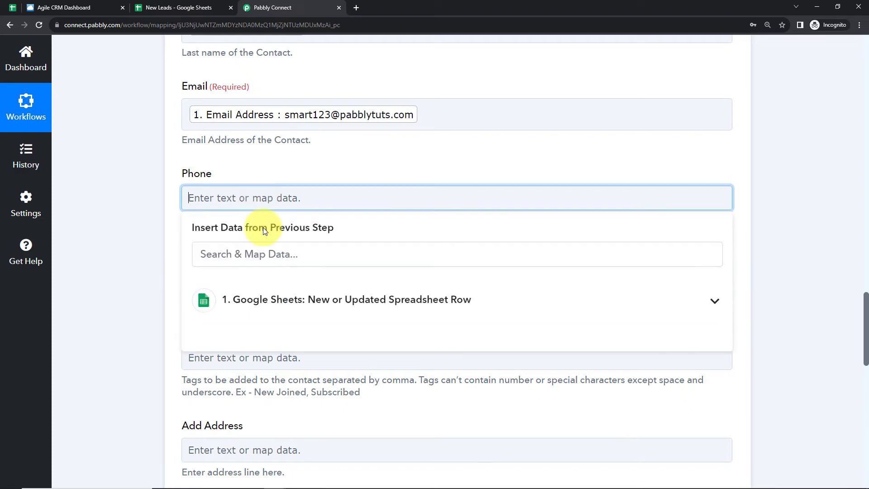
click(278, 302)
scroll(289, 362, down, 3)
scroll(298, 407, down, 2)
click(285, 444)
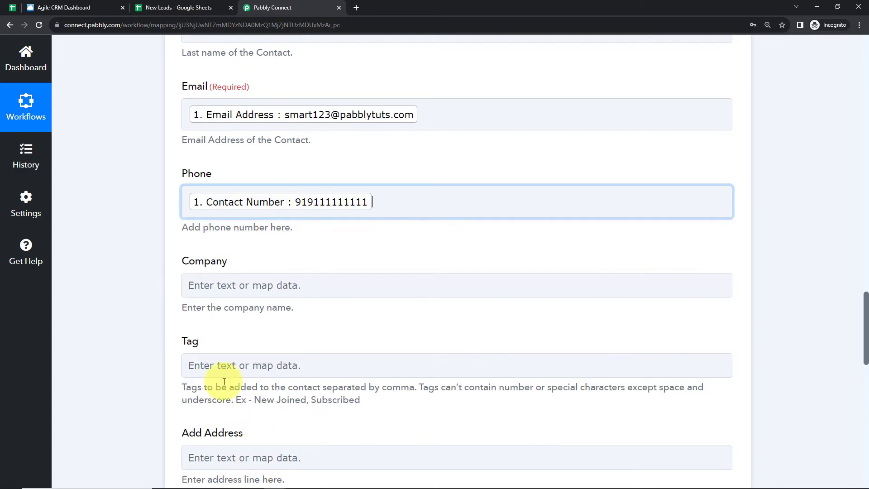
click(136, 279)
- Set the contact's Tag field to New Contact, leaving Company empty
scroll(137, 279, down, 2)
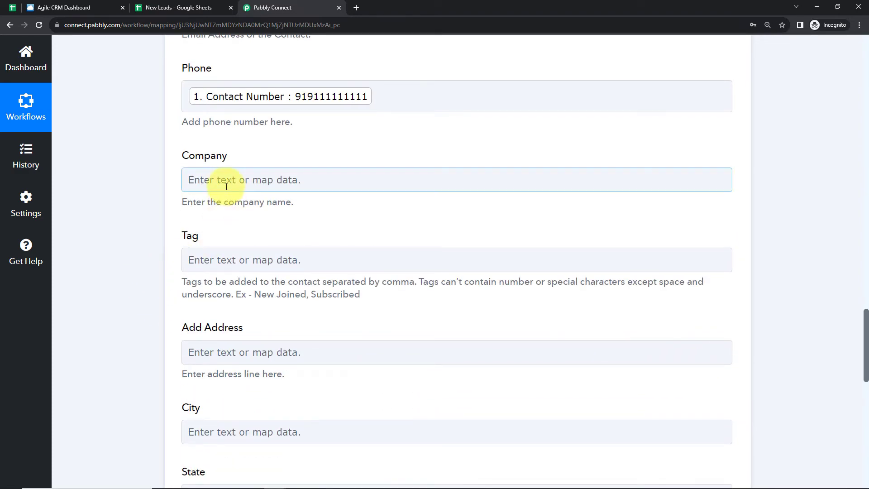
click(218, 266)
text(New Contact)
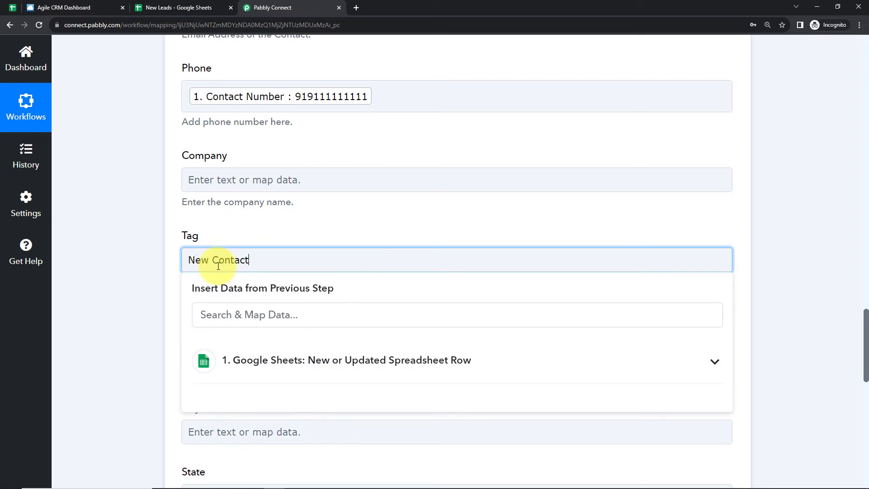
click(137, 217)
- Map the contact's City field to the Location value from the Google Sheets trigger
scroll(222, 289, down, 2)
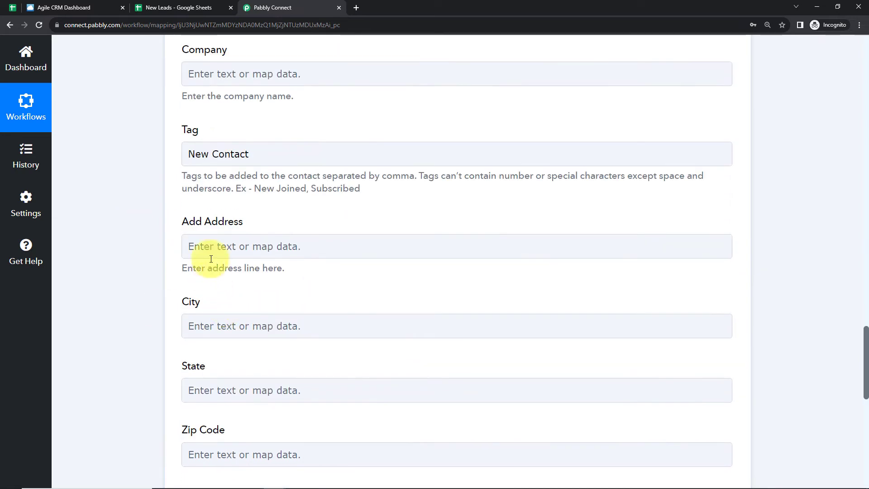
scroll(217, 249, down, 2)
click(230, 220)
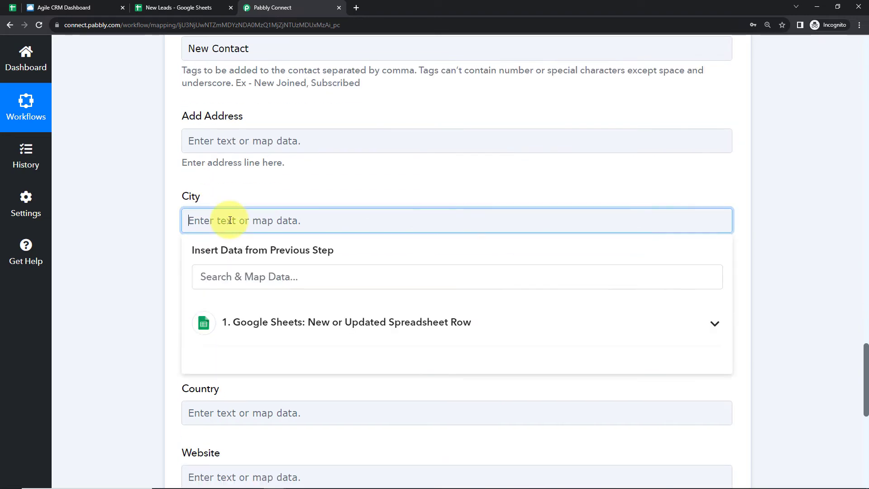
click(252, 320)
scroll(229, 398, down, 3)
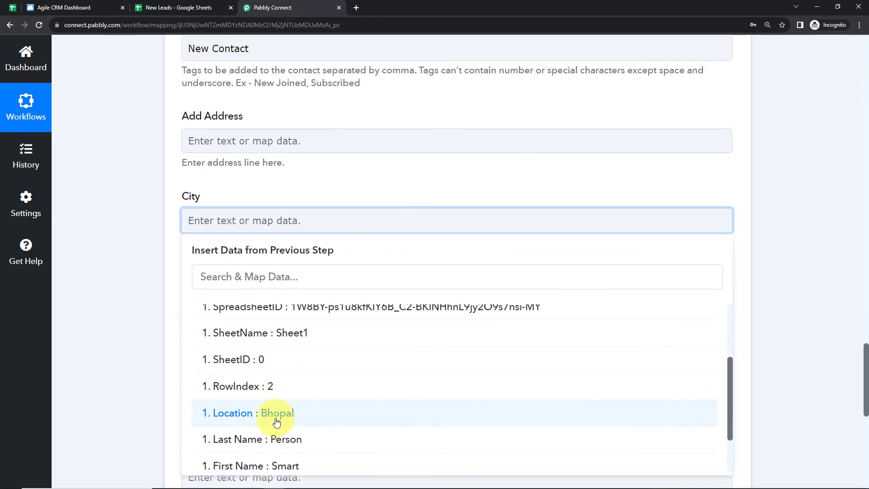
click(276, 420)
click(123, 293)
- Save the Create Contact action, send a test request and review the received response
scroll(131, 287, down, 2)
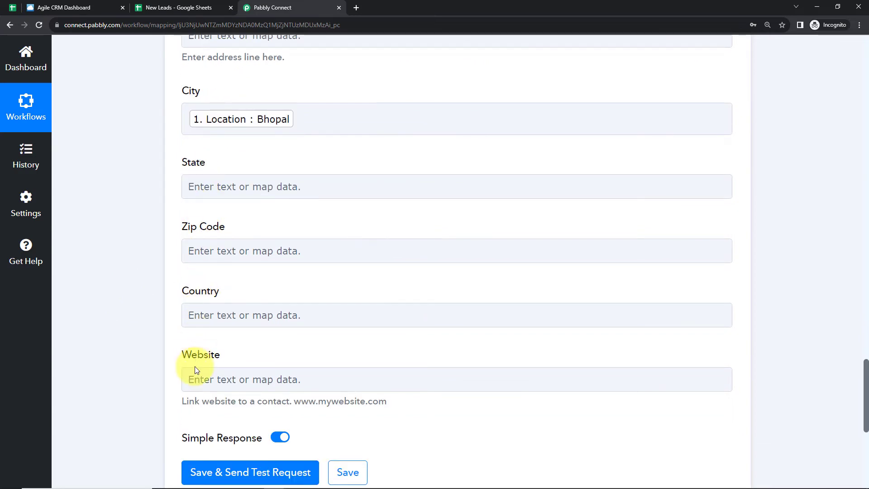
scroll(229, 103, up, 2)
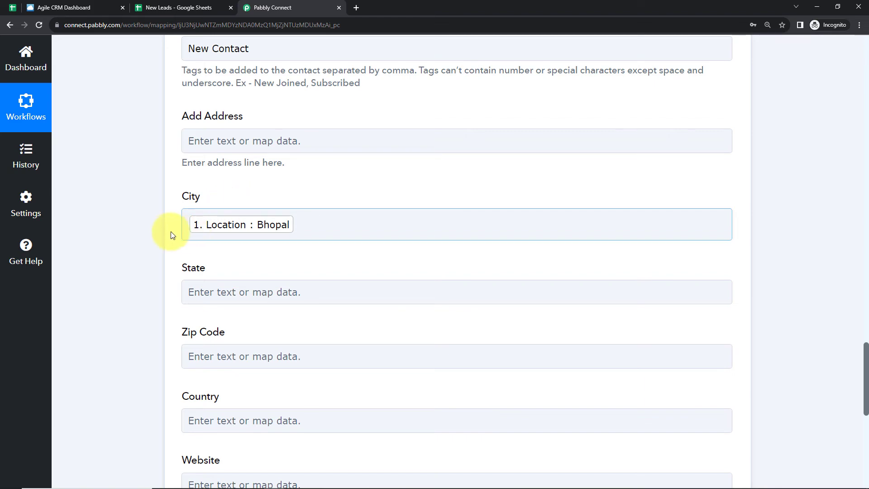
scroll(170, 232, down, 4)
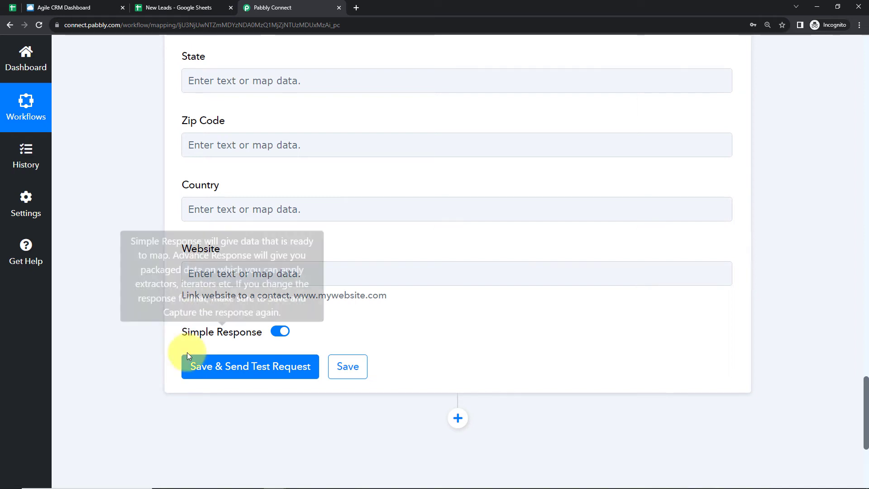
click(196, 367)
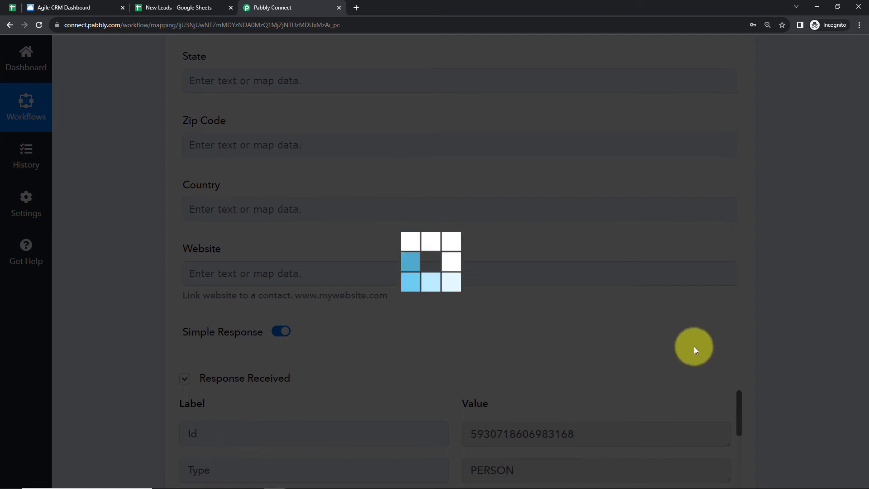
scroll(791, 268, down, 7)
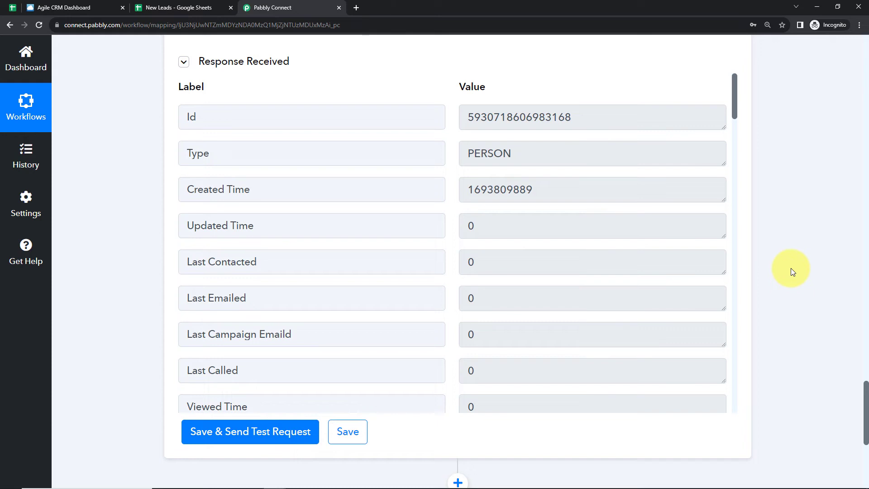
- Switch to Agile CRM, open the contacts list and reload it to check for the test contact
click(68, 9)
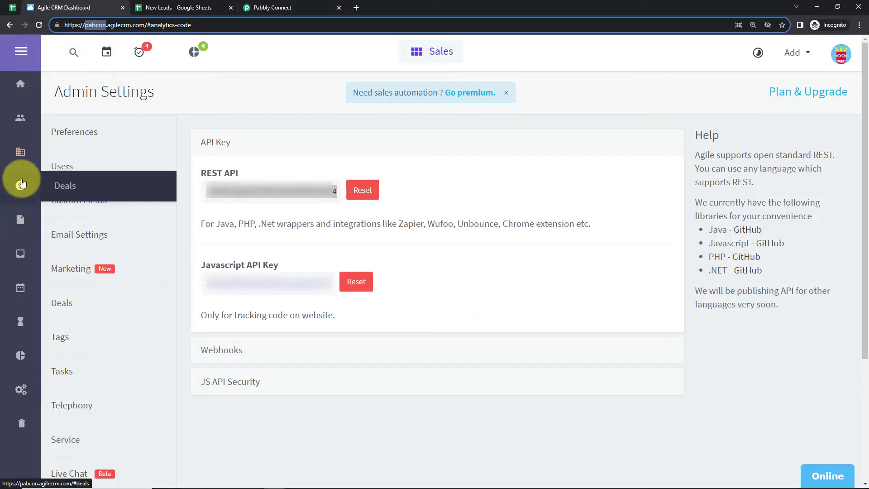
click(20, 116)
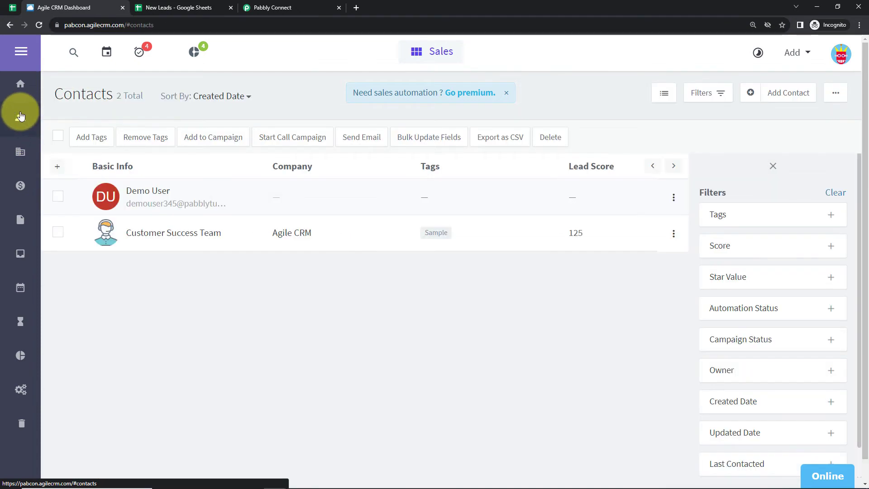
click(38, 23)
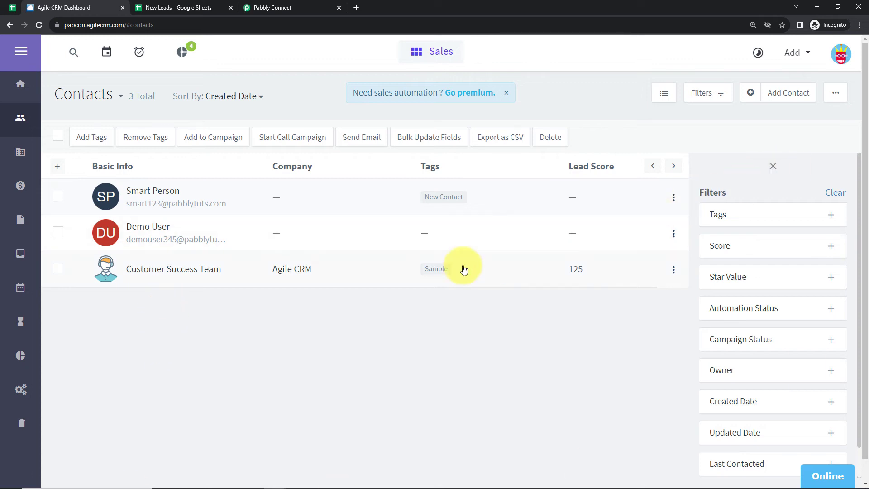
- Switch to the New Leads sheet and enter a test lead's first name, last name and email address in row 4
click(204, 8)
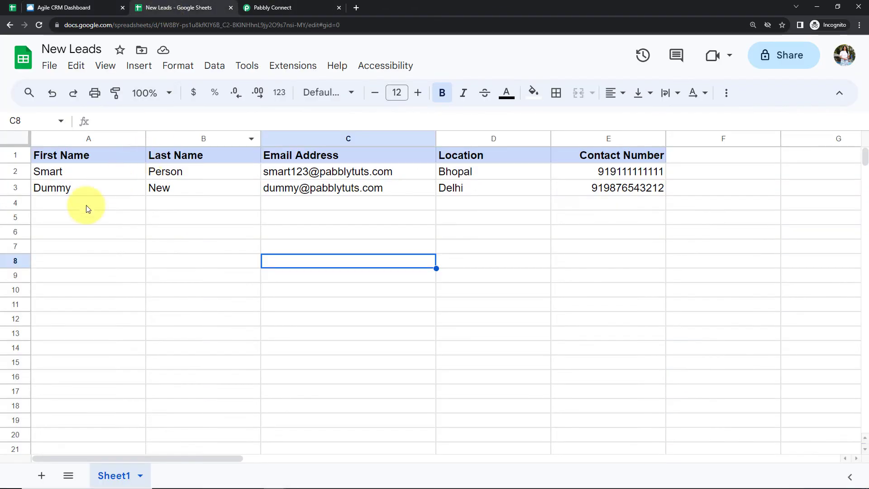
click(73, 208)
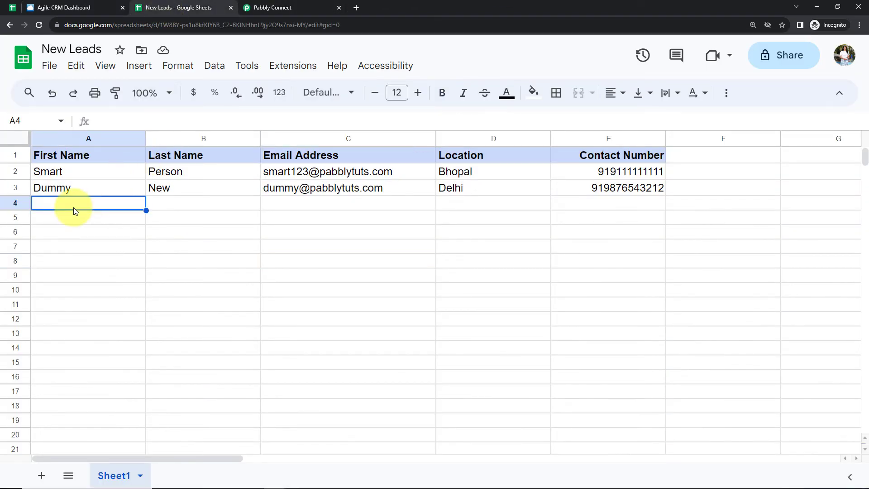
text(est)
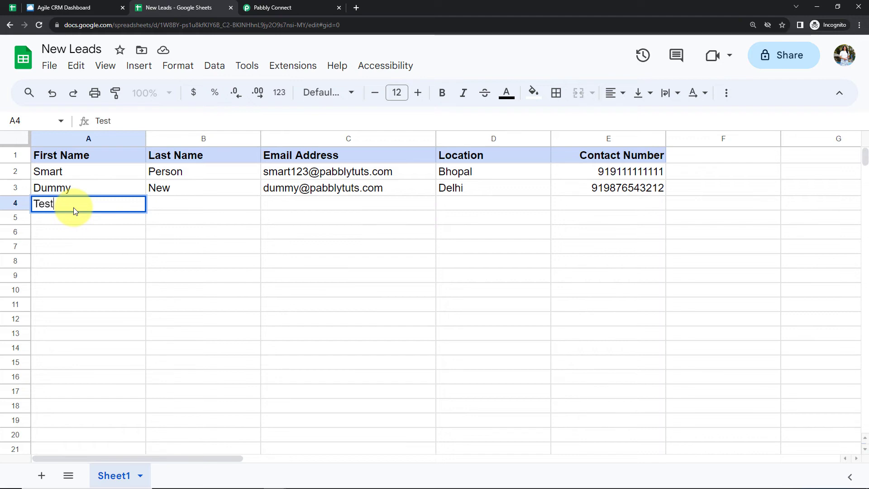
key(Tab)
text(User)
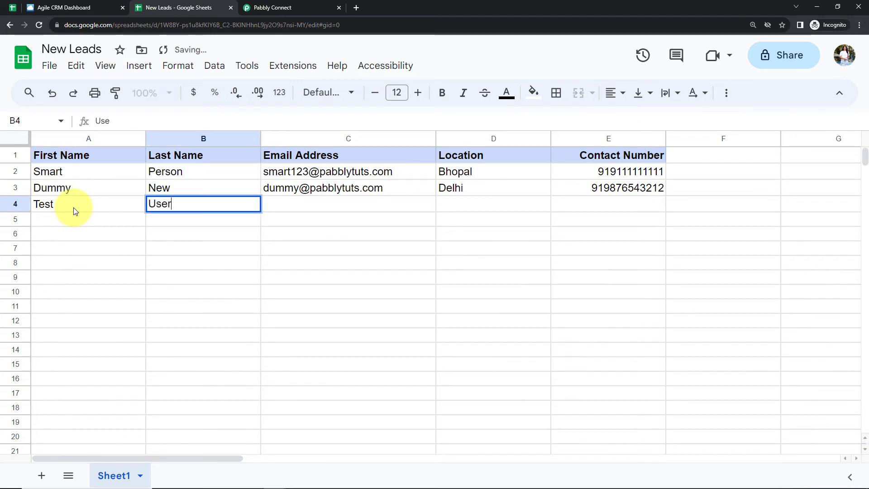
key(Tab)
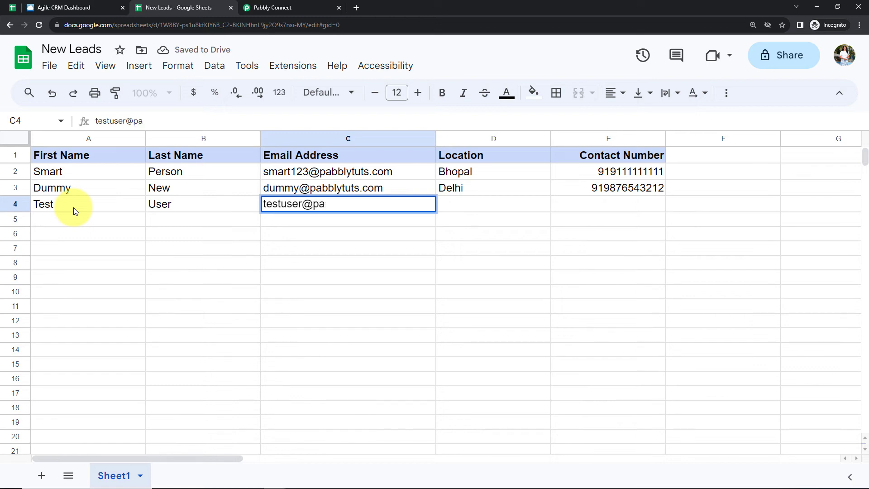
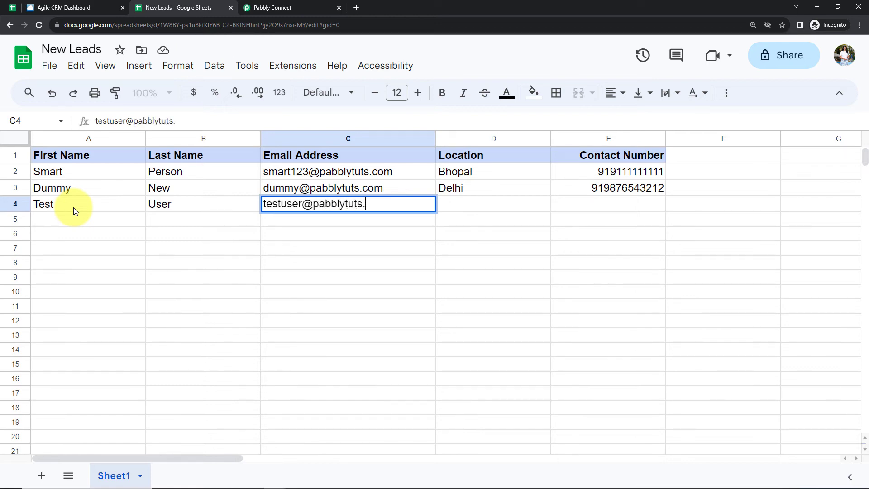
key(Tab)
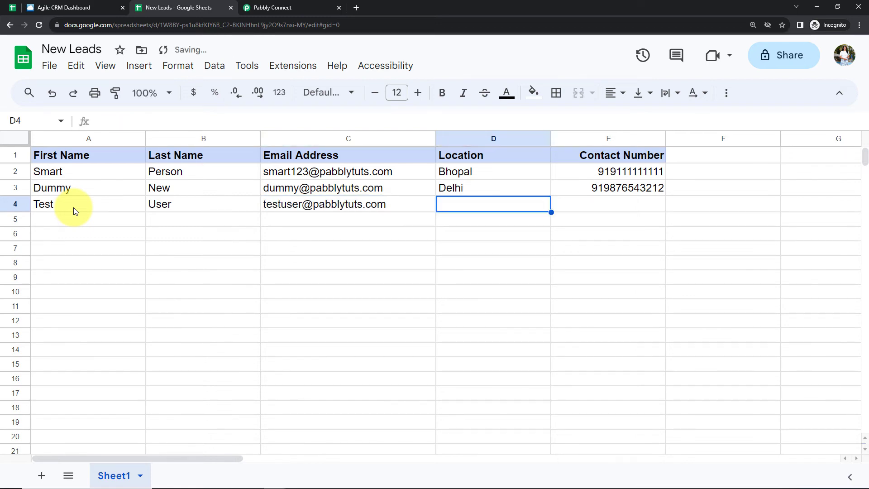
- Complete the test lead in row 4 with the location Kolkata and a contact number
text(Kolkata)
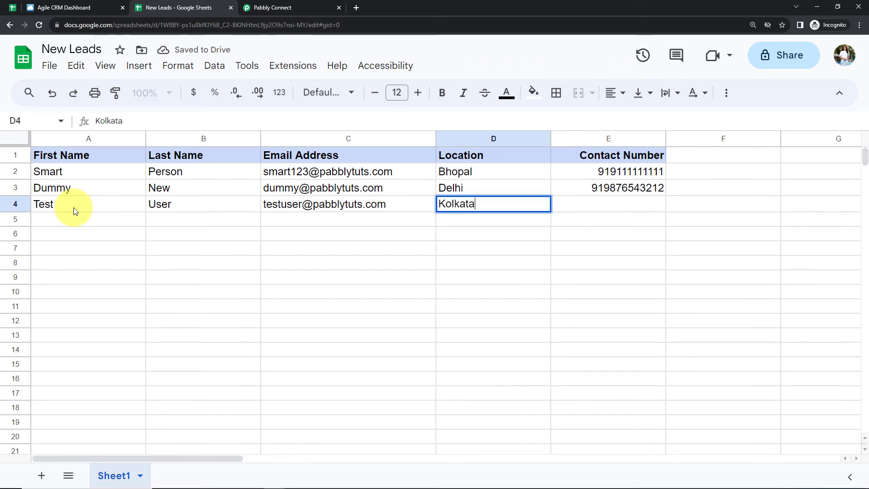
key(Tab)
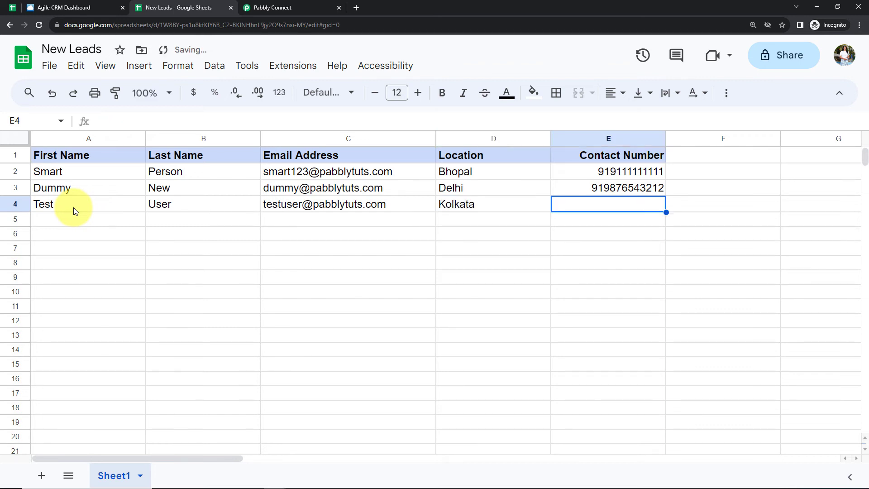
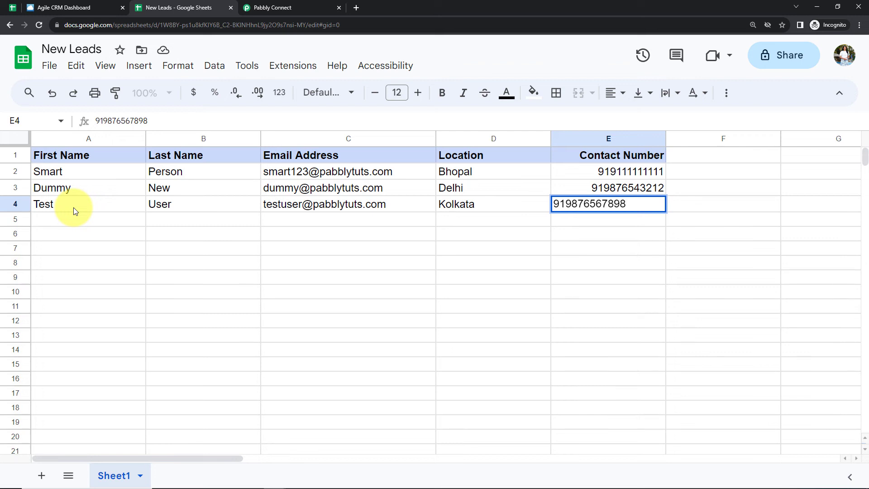
key(Return)
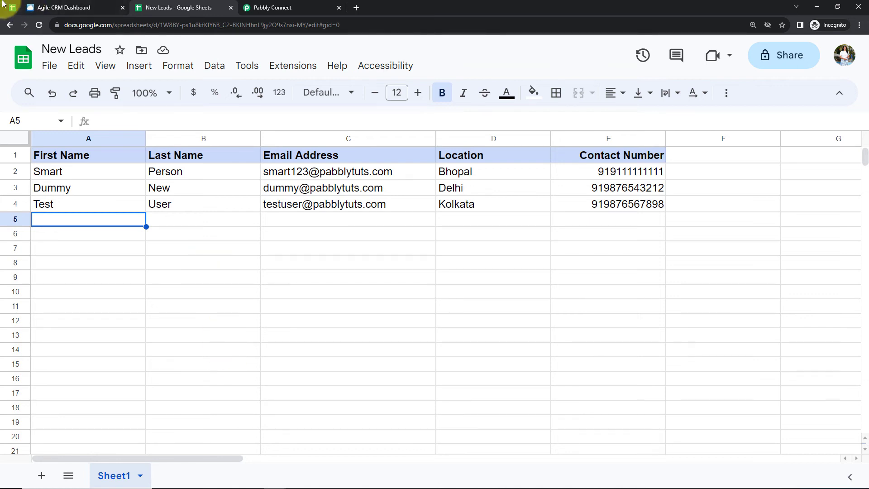
- Return to Agile CRM, reload the contacts list and open the contact created from the new sheet row
click(77, 10)
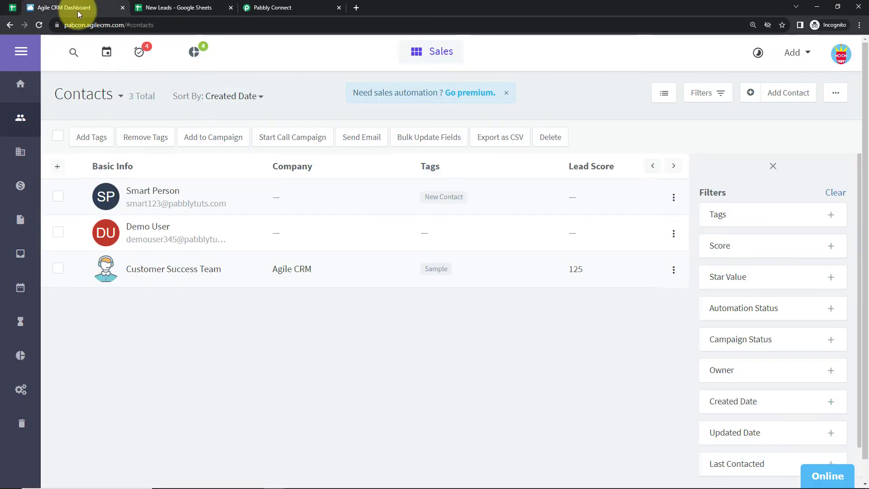
click(38, 24)
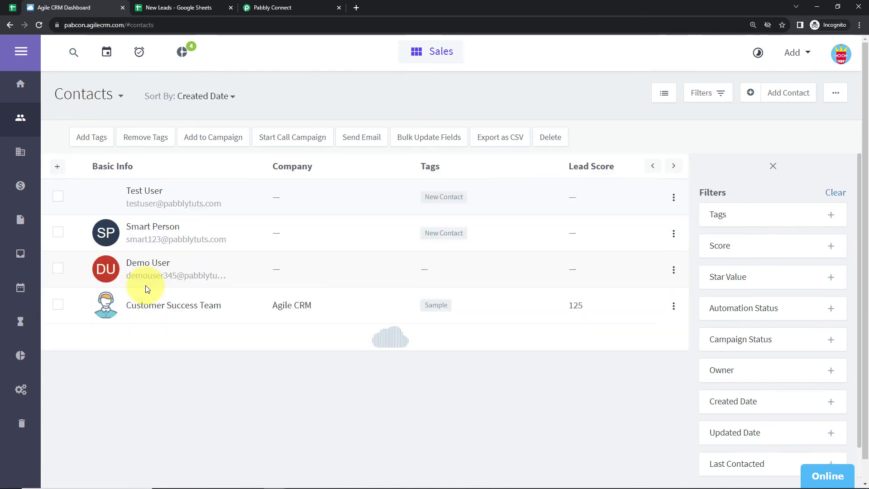
click(145, 195)
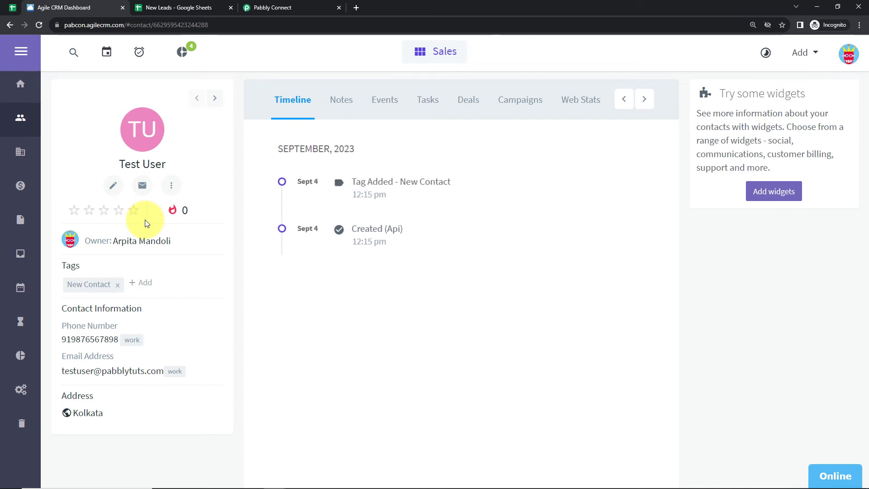
- Return to Pabbly Connect and collapse the Google Sheets trigger and Agile CRM action to view the whole workflow
click(324, 7)
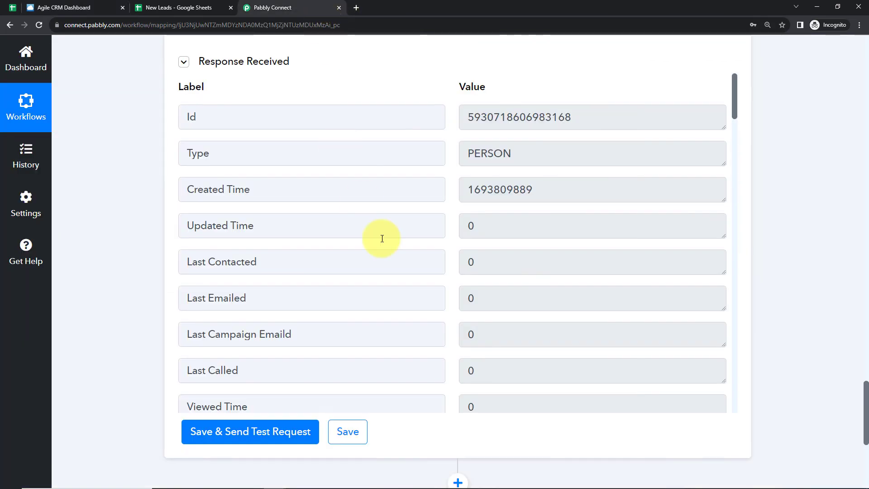
scroll(382, 236, down, 15)
scroll(381, 240, up, 20)
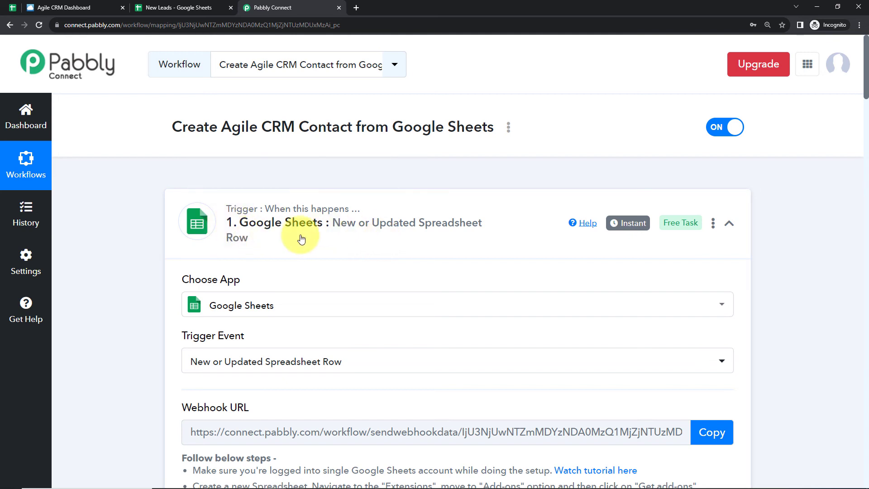
click(730, 227)
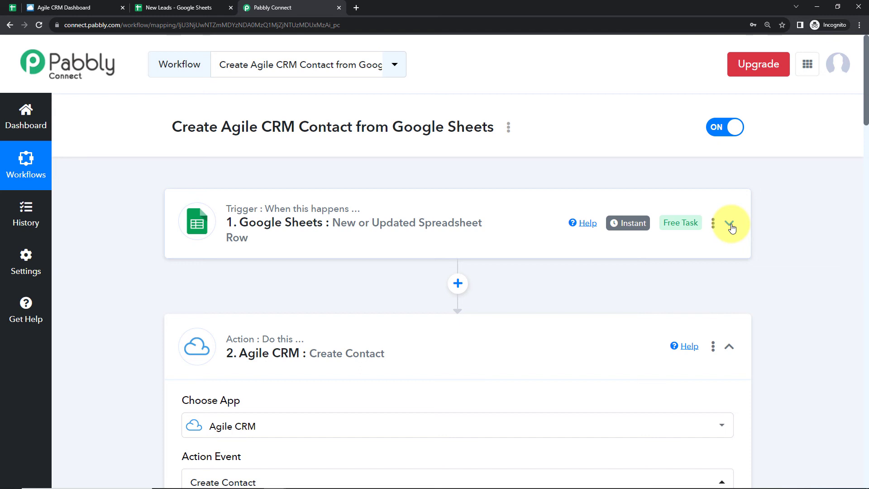
scroll(732, 228, down, 2)
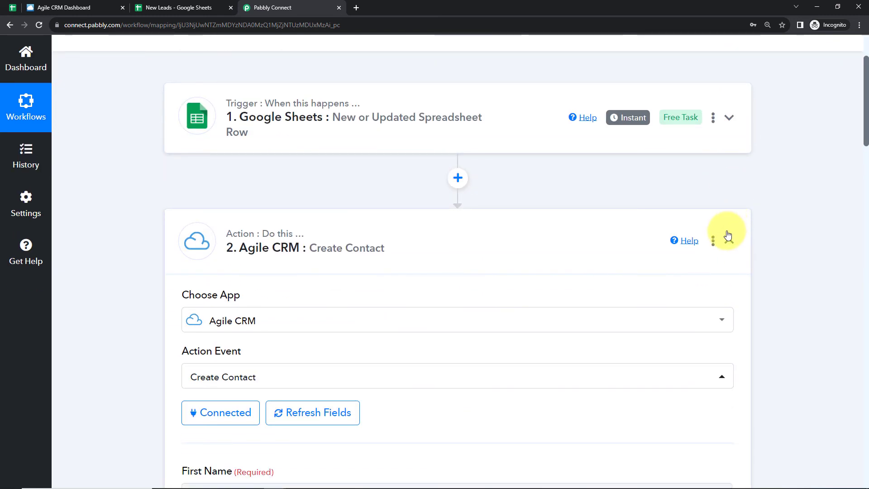
click(729, 241)
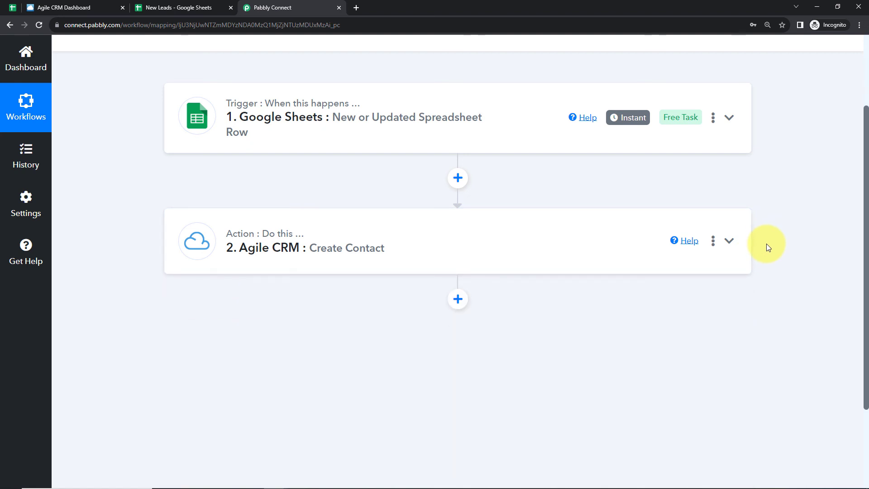
scroll(766, 243, up, 2)
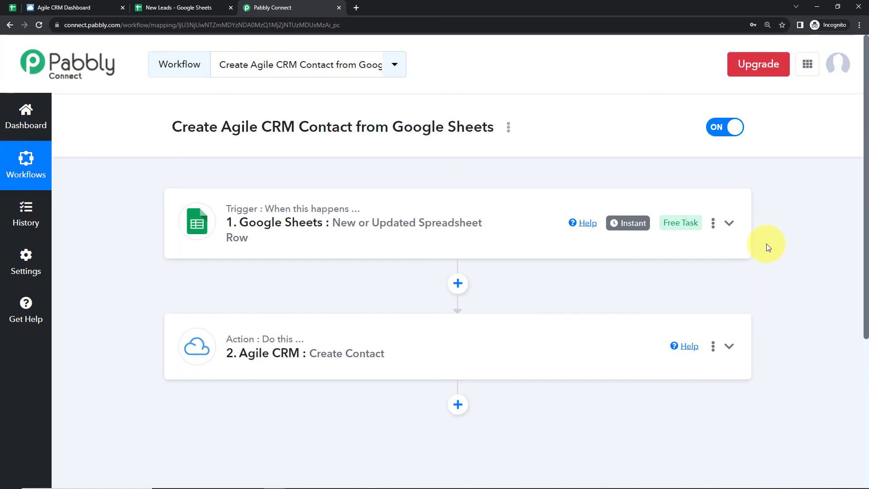